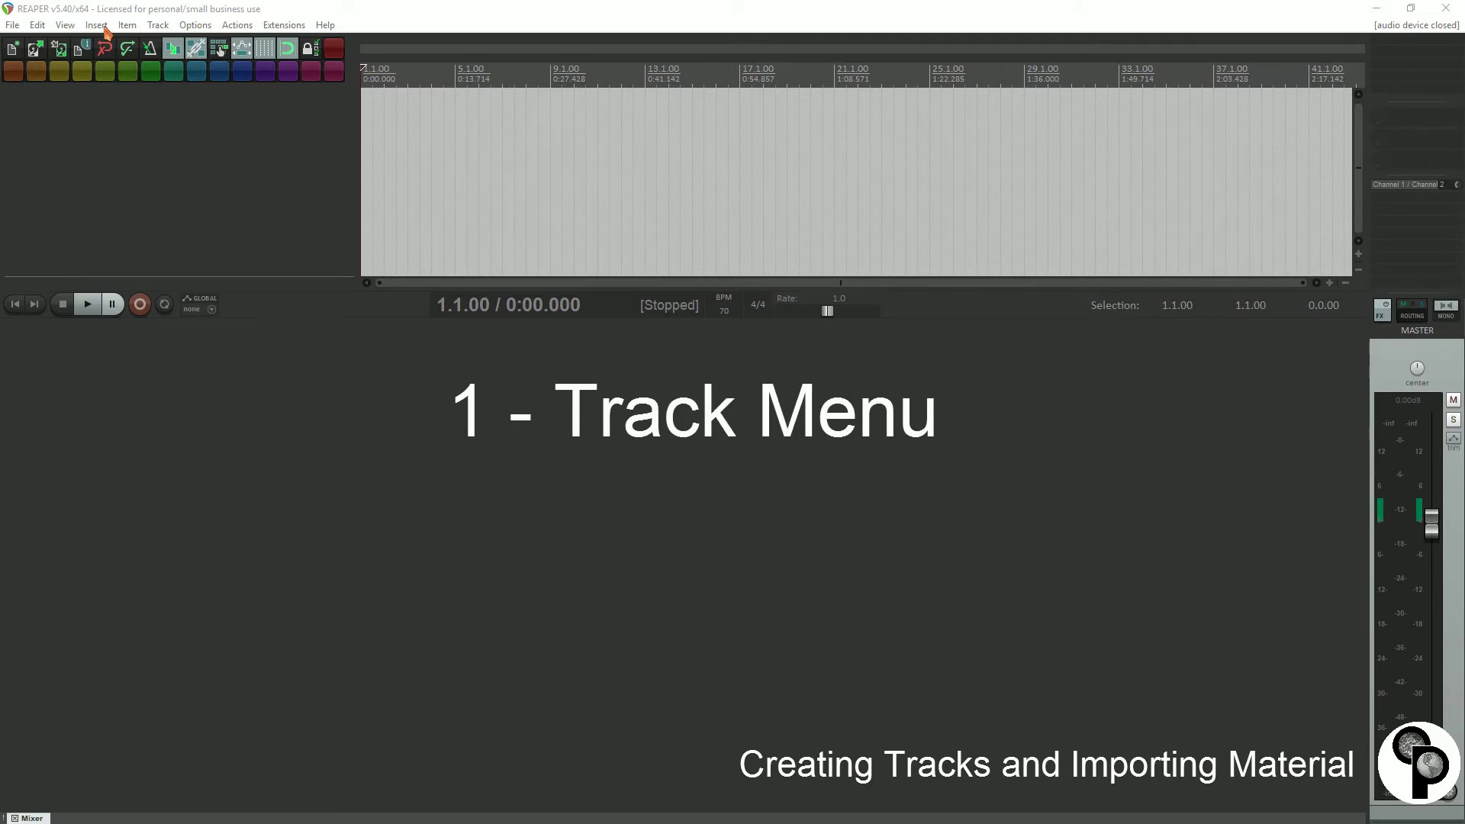
- Add two new empty tracks to the project, one after the other
left_click(154, 26)
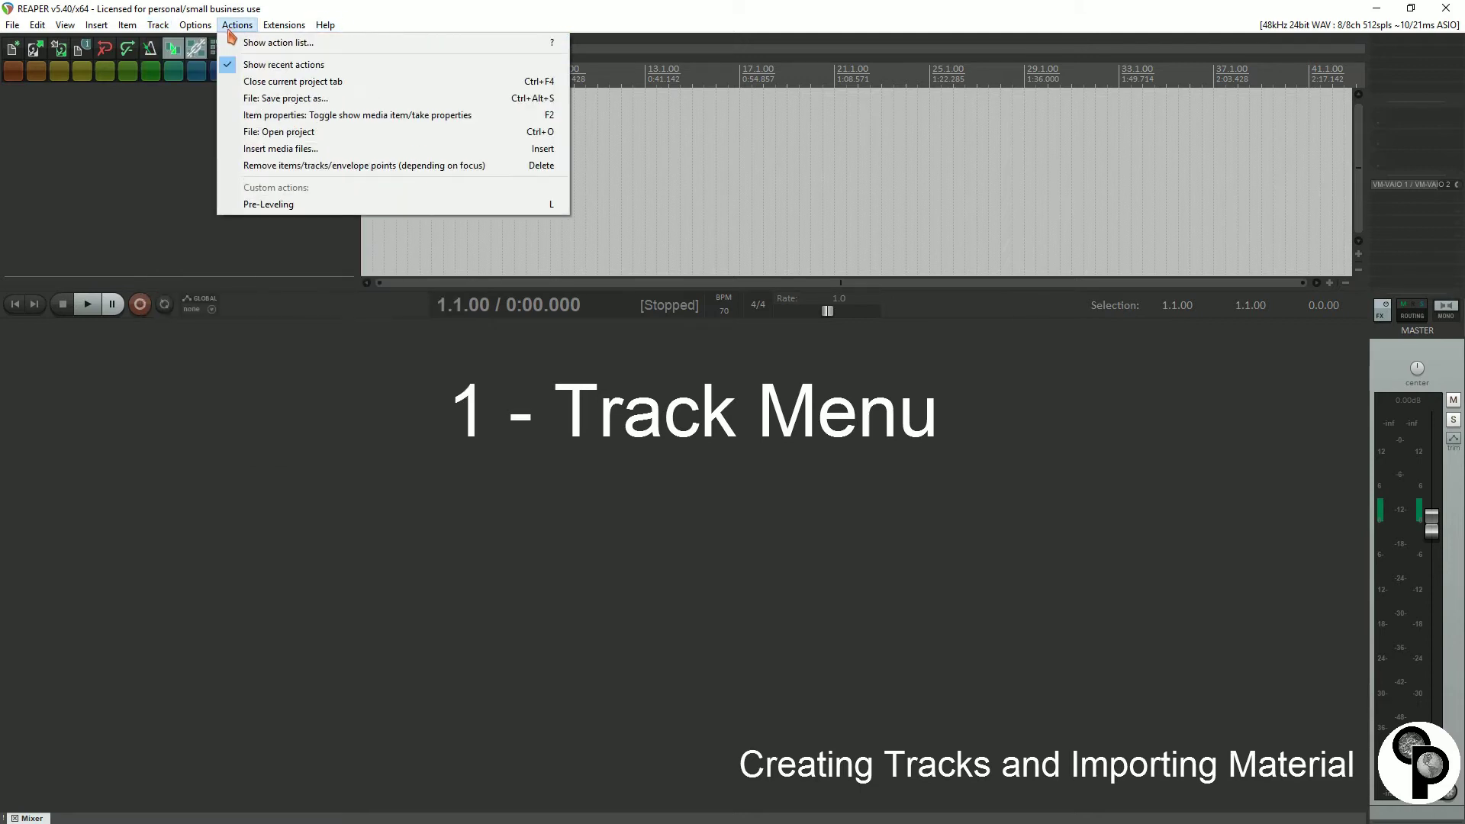
left_click(200, 43)
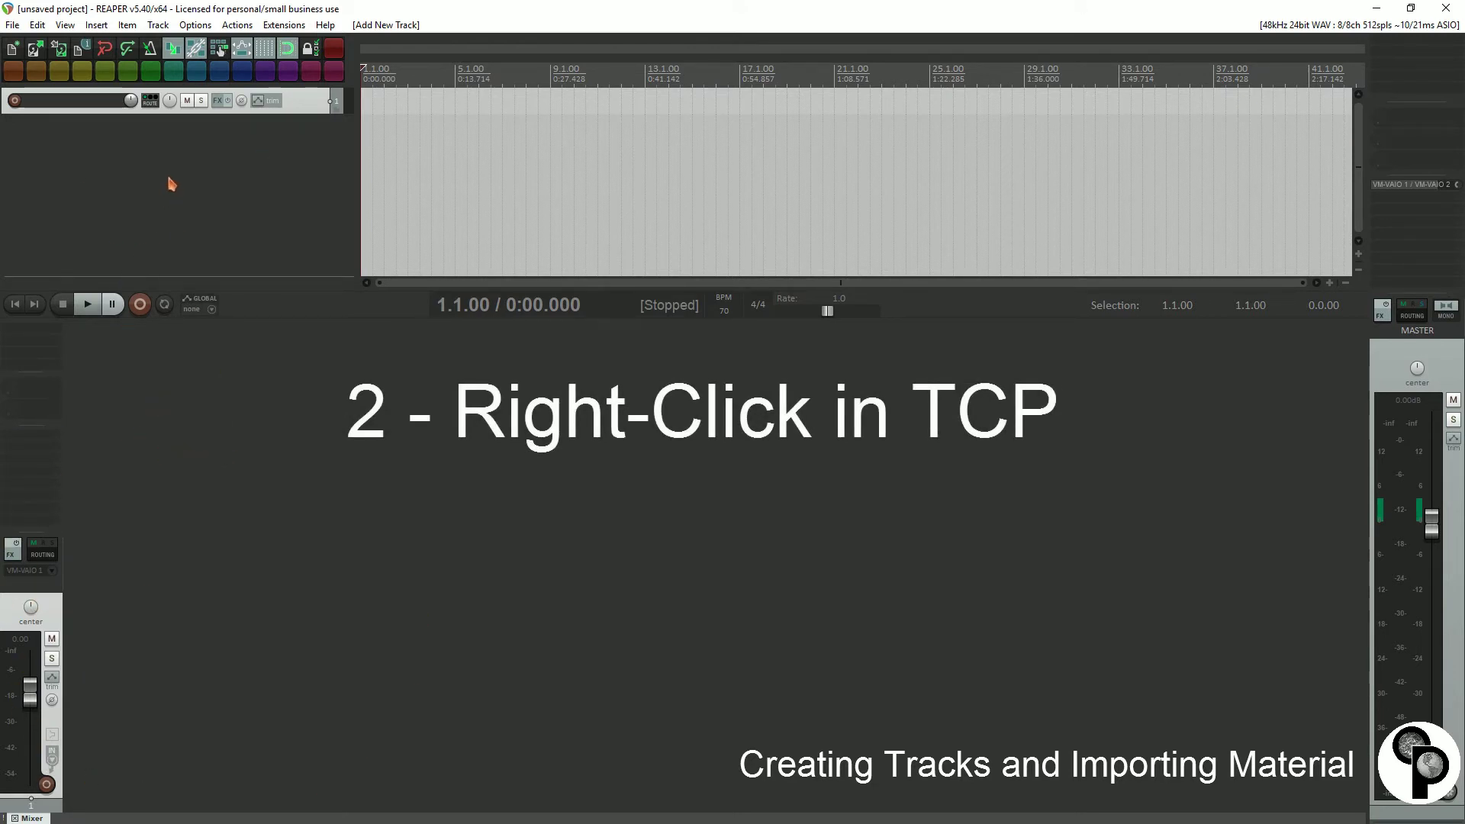
right_click(144, 174)
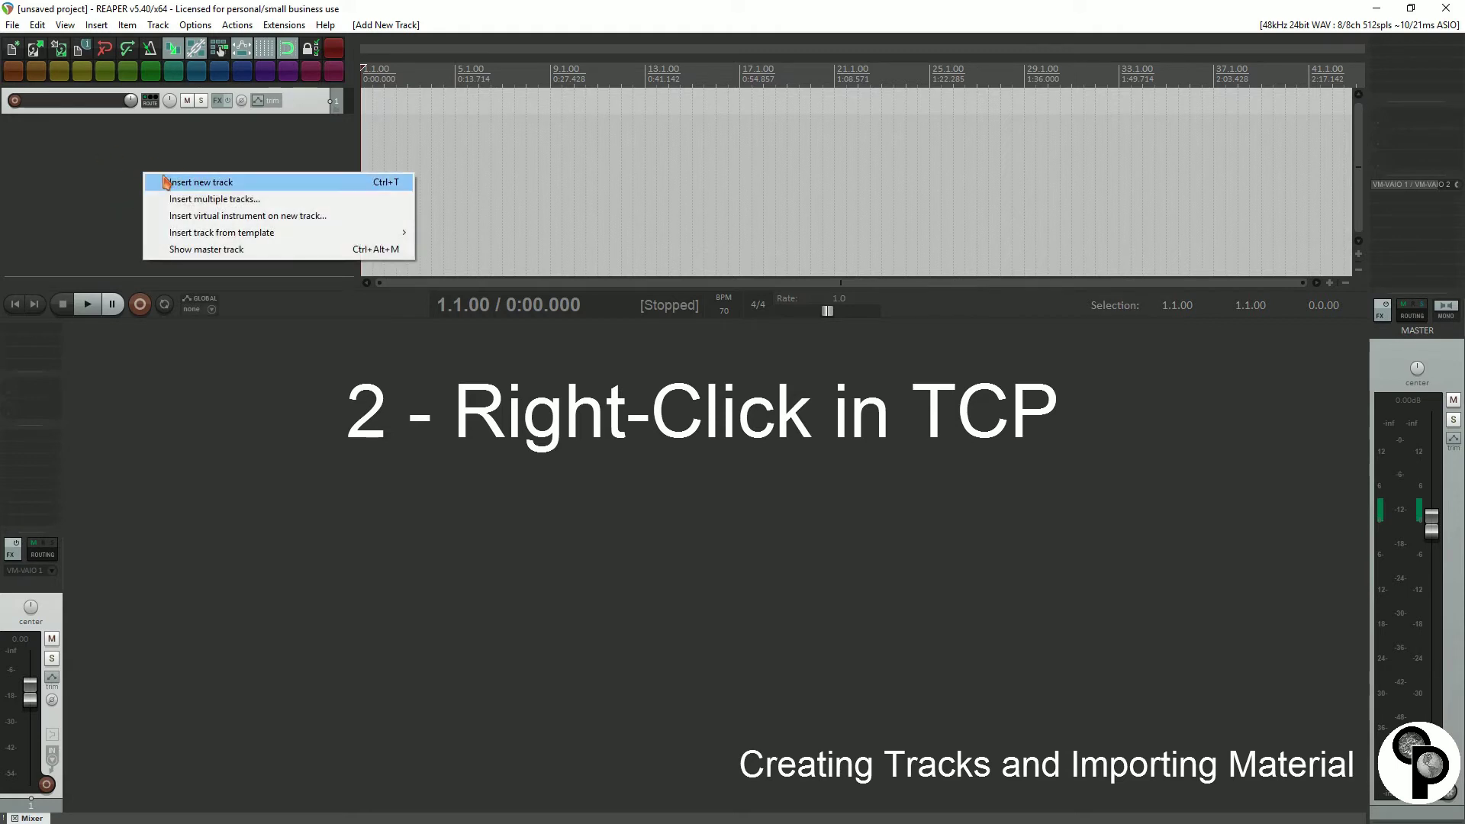
left_click(179, 188)
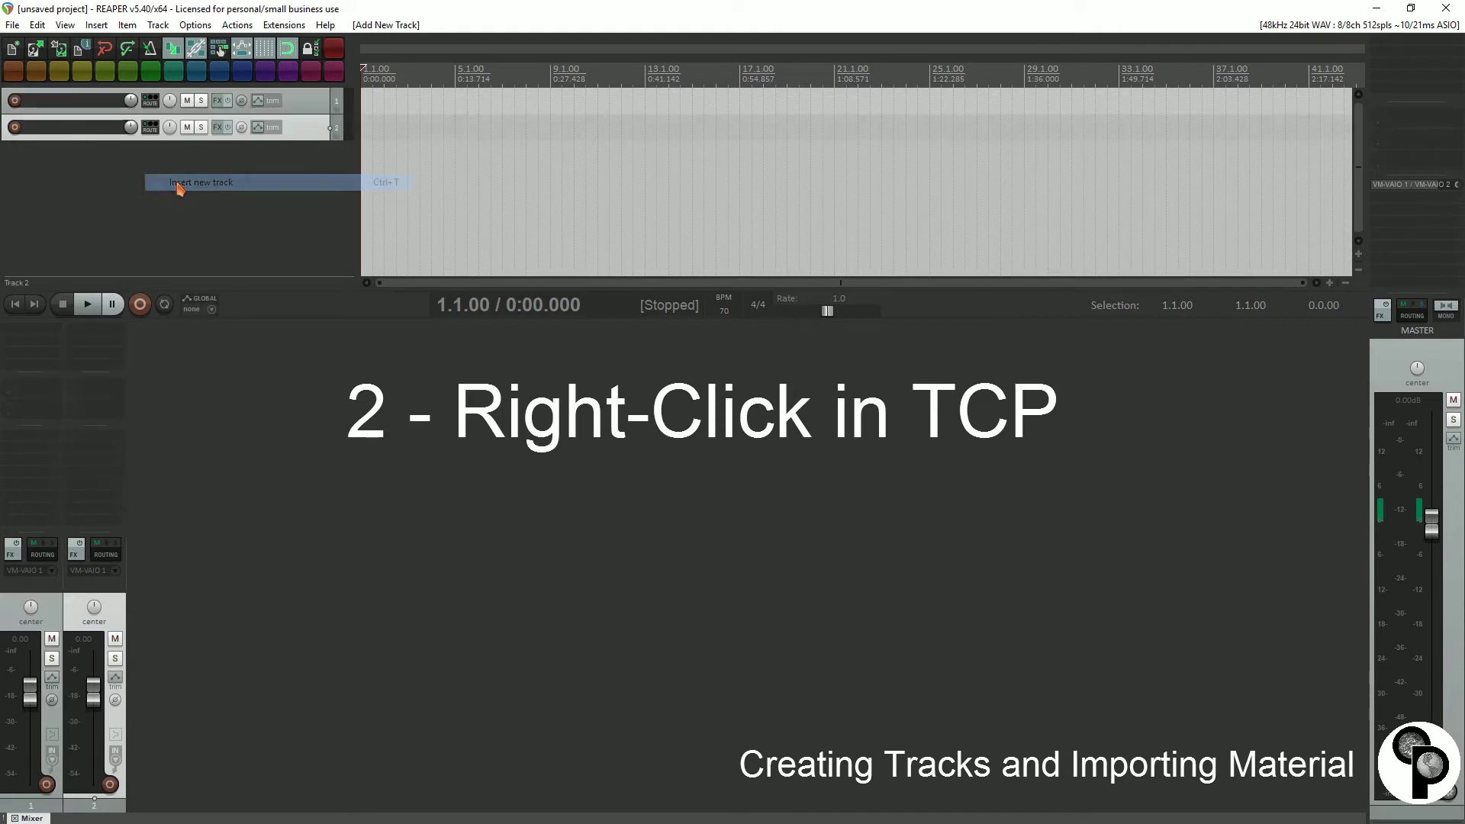
- Insert 10 more unnamed tracks at once after the last touched track
right_click(151, 211)
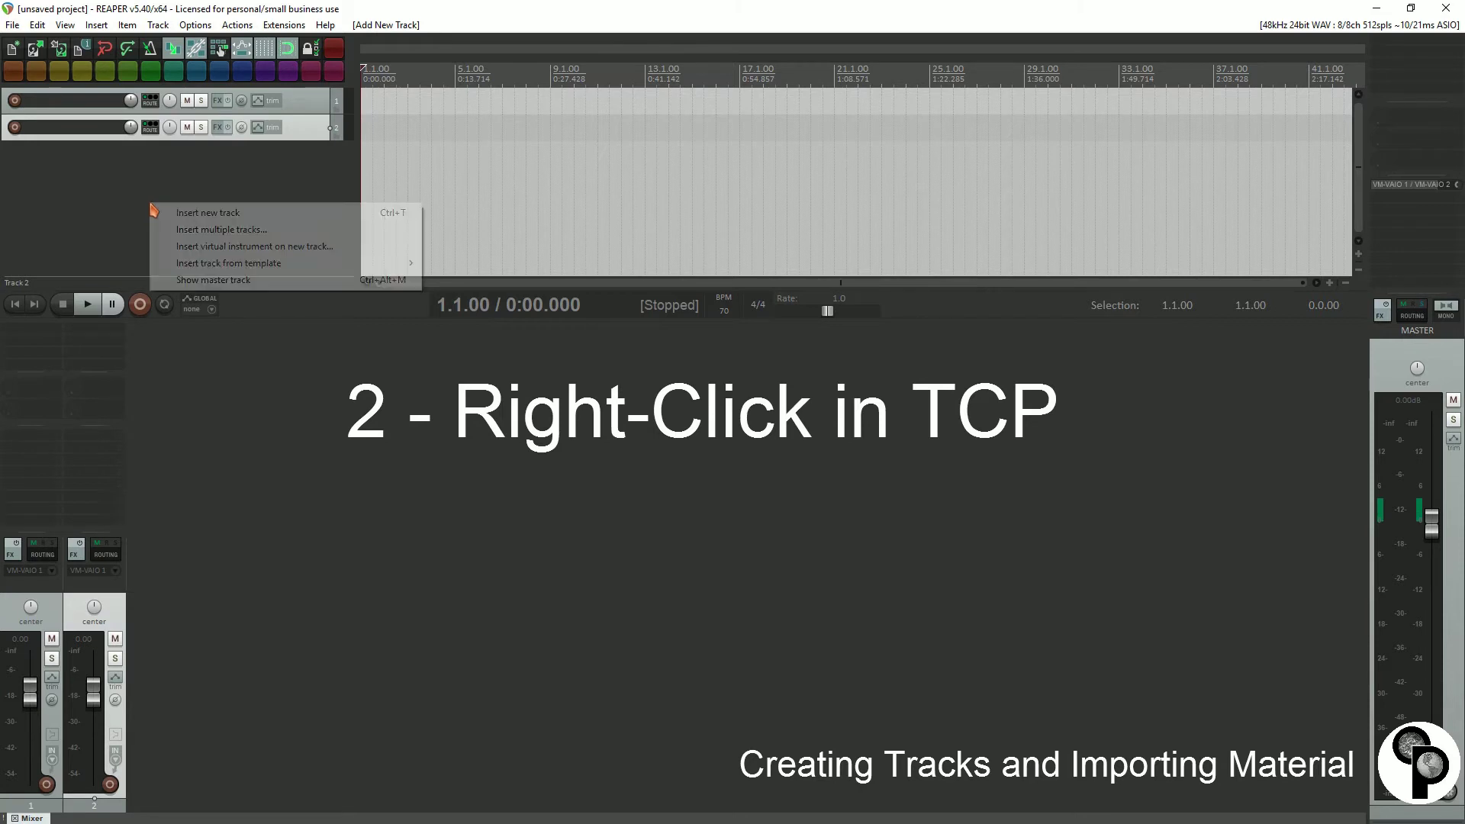
left_click(189, 230)
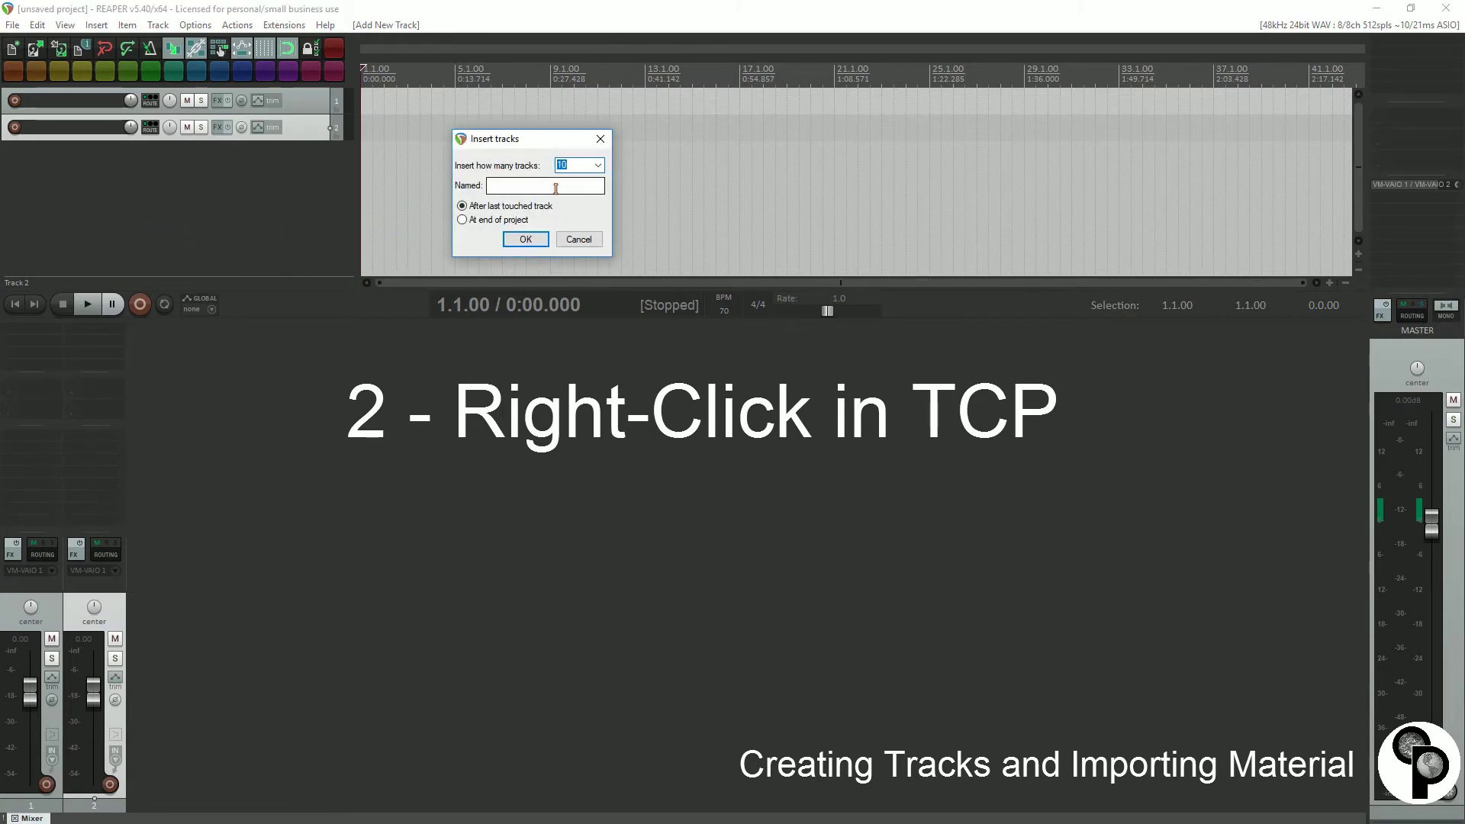
left_click(525, 238)
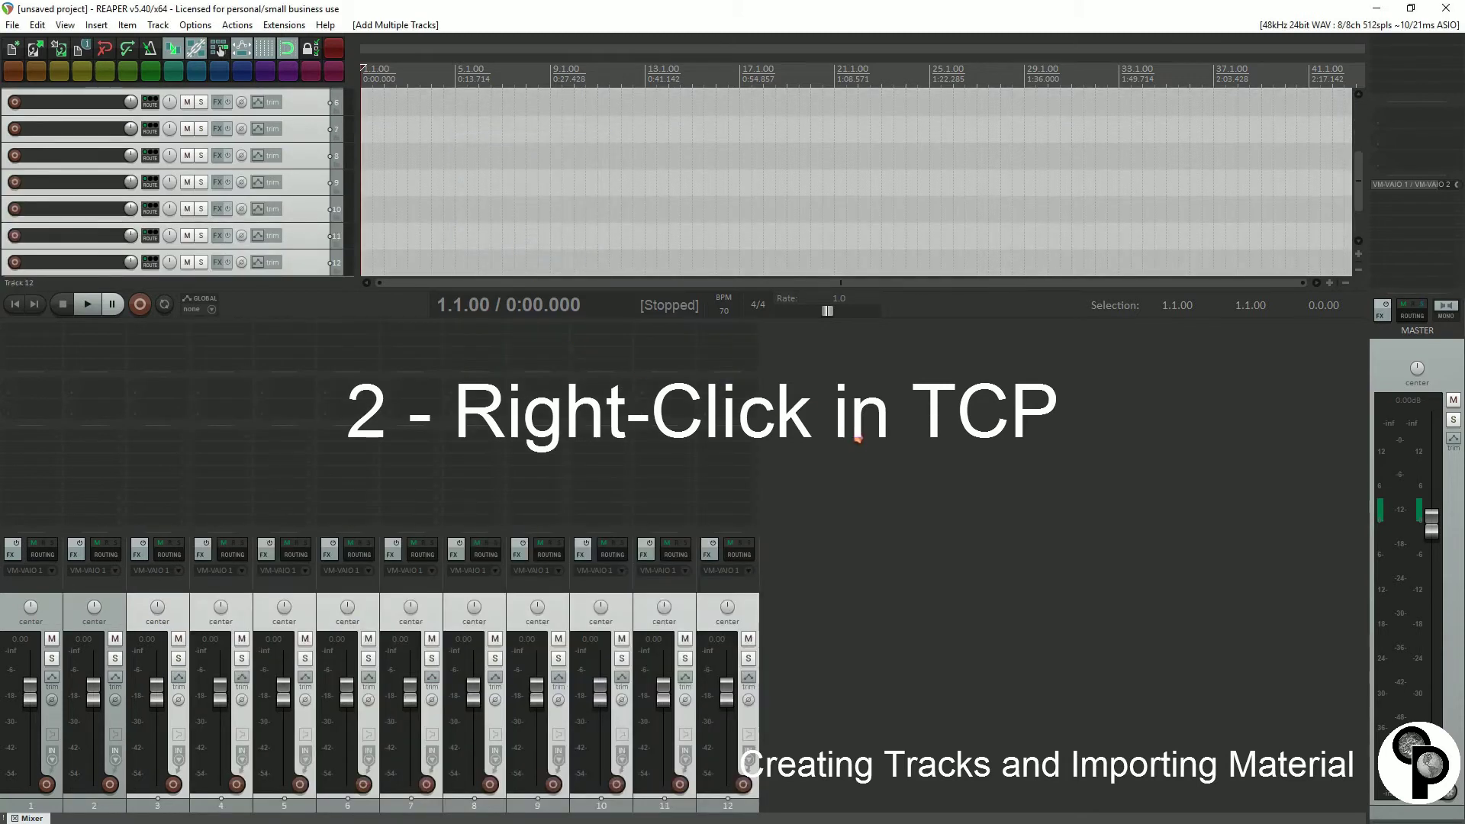
- Remove track 12 and track 11 from the project, one at a time
left_click(712, 606)
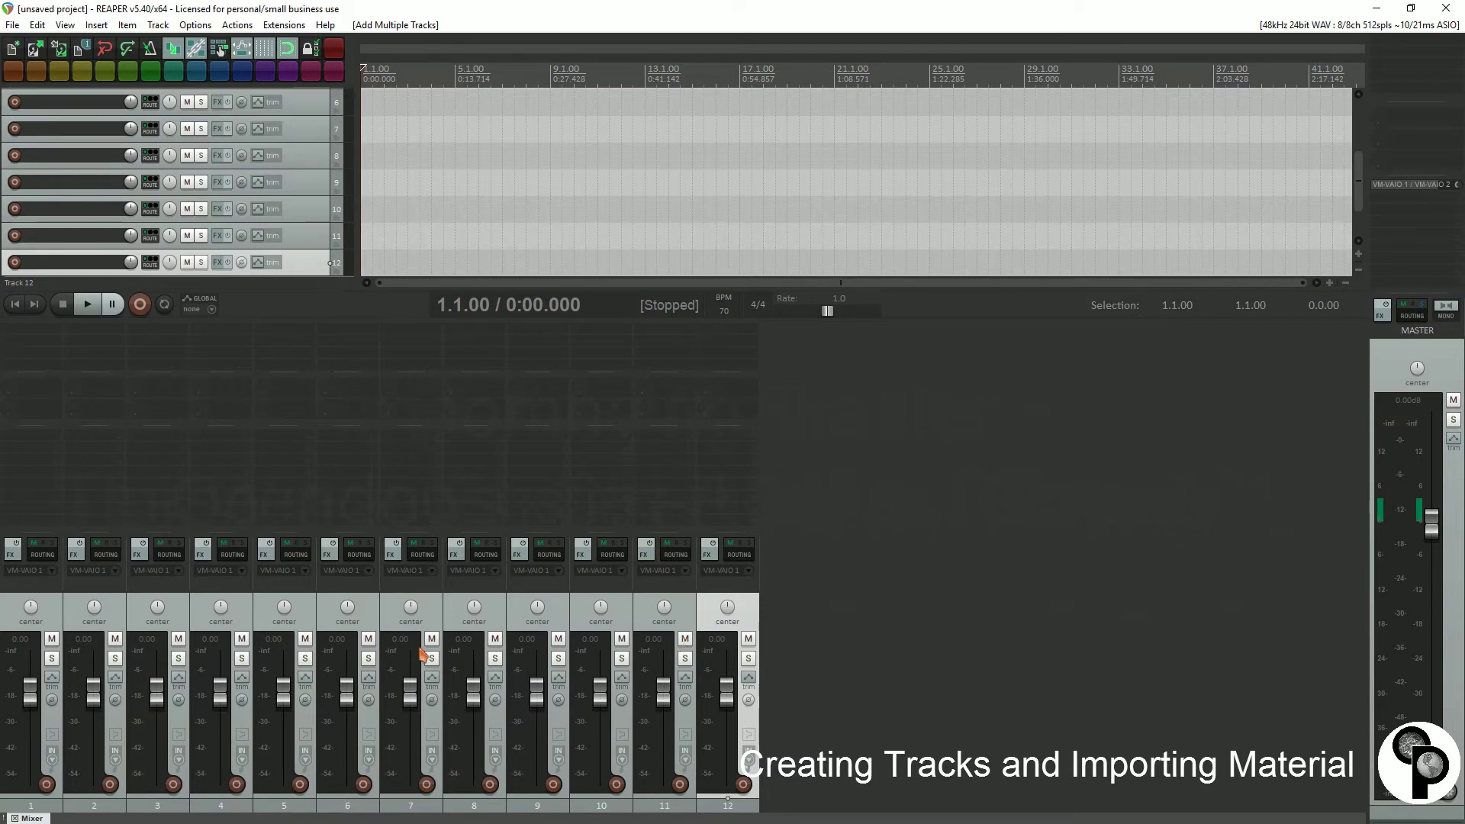
left_click(436, 595)
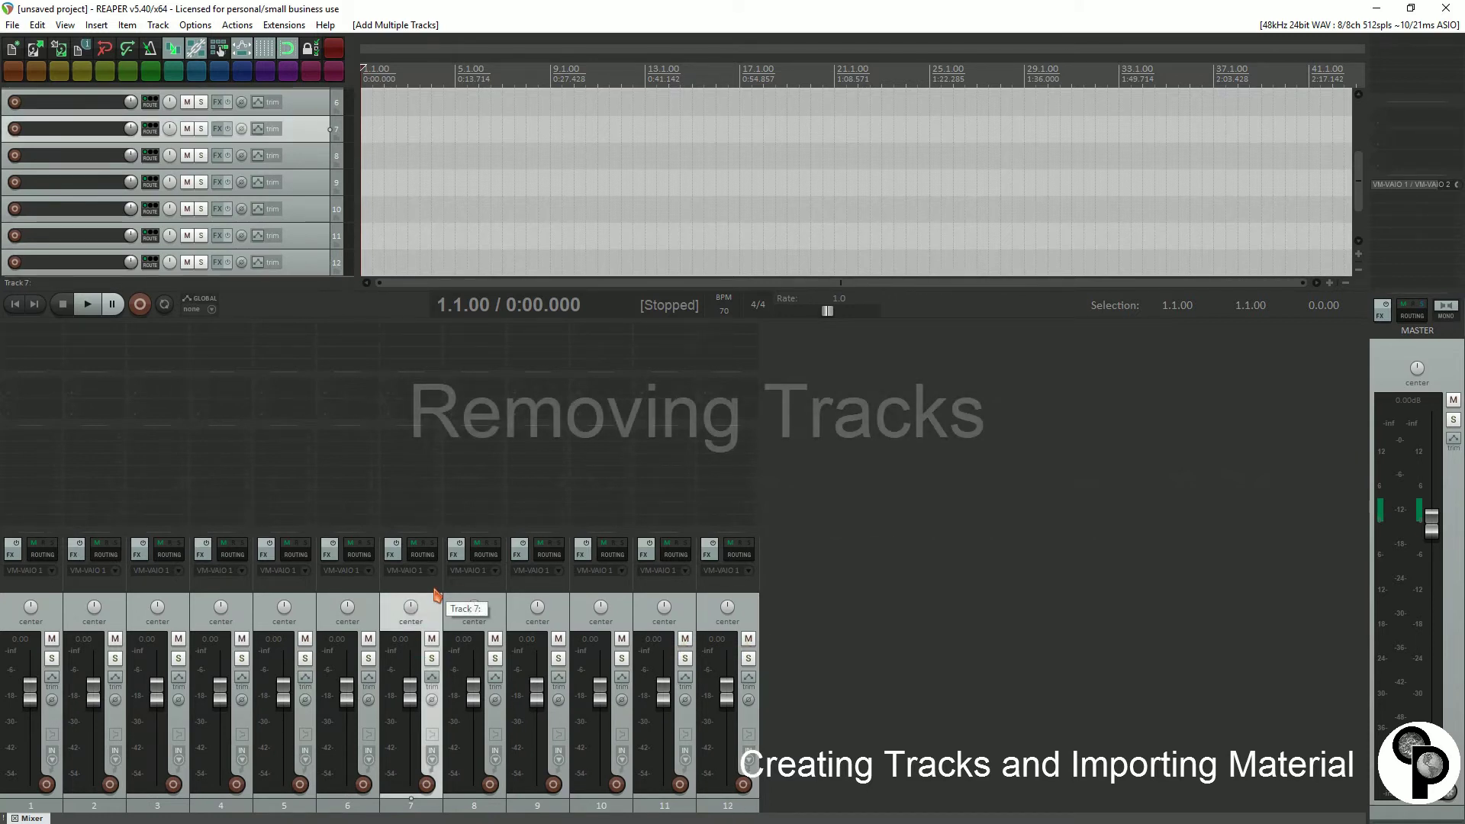
left_click(724, 595)
right_click(725, 598)
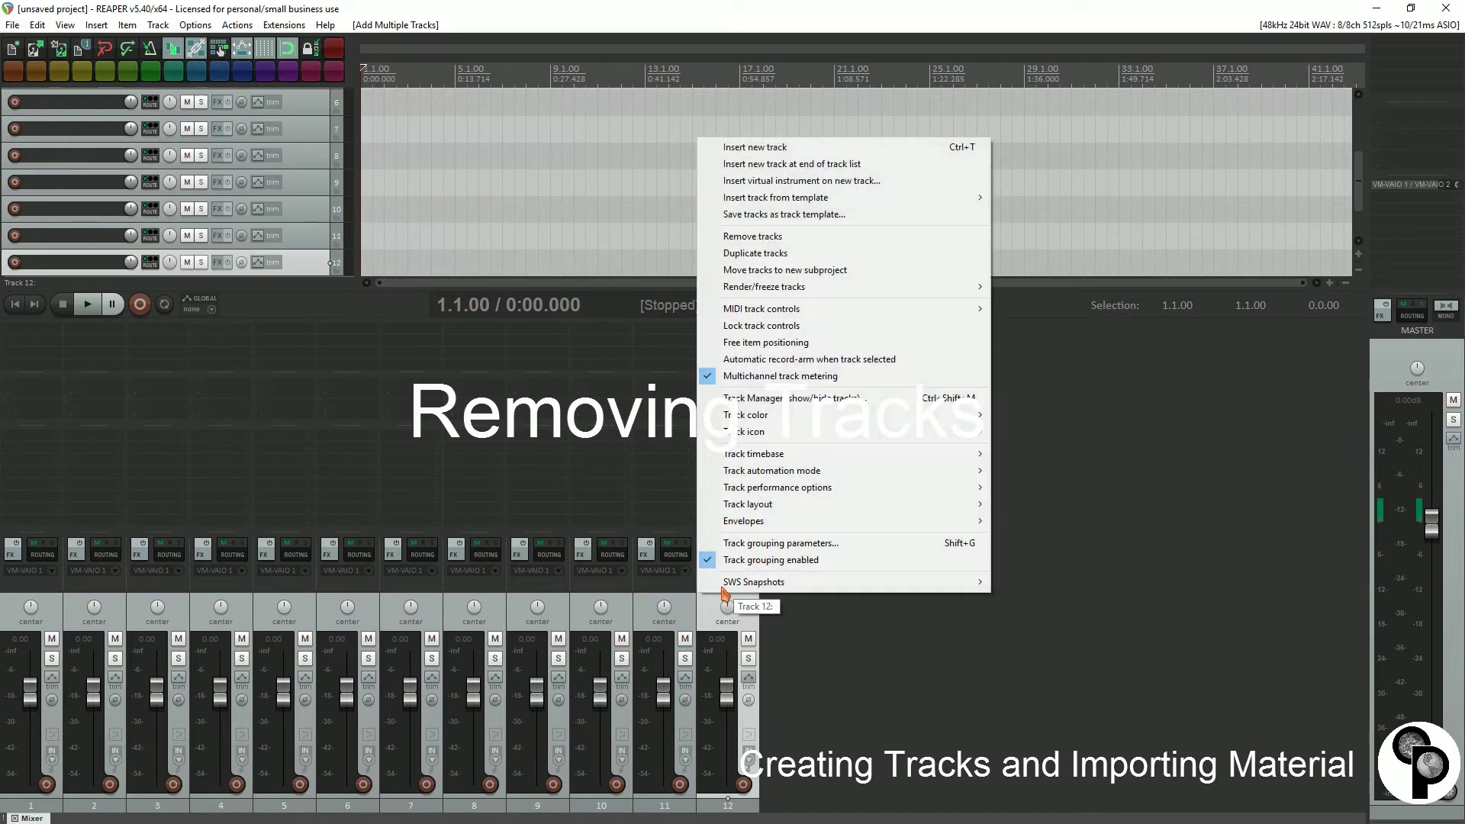
left_click(763, 238)
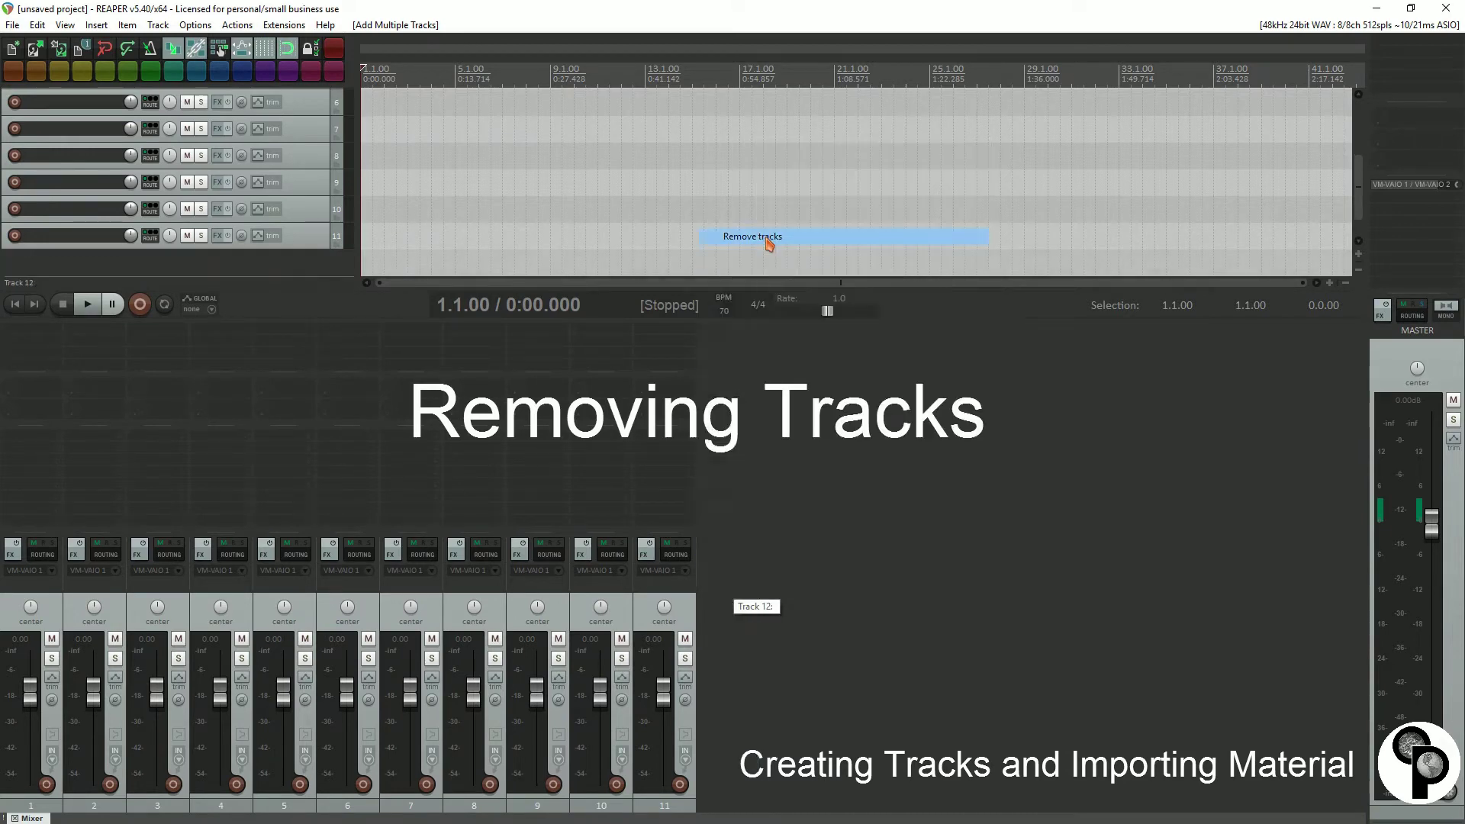
left_click(673, 593)
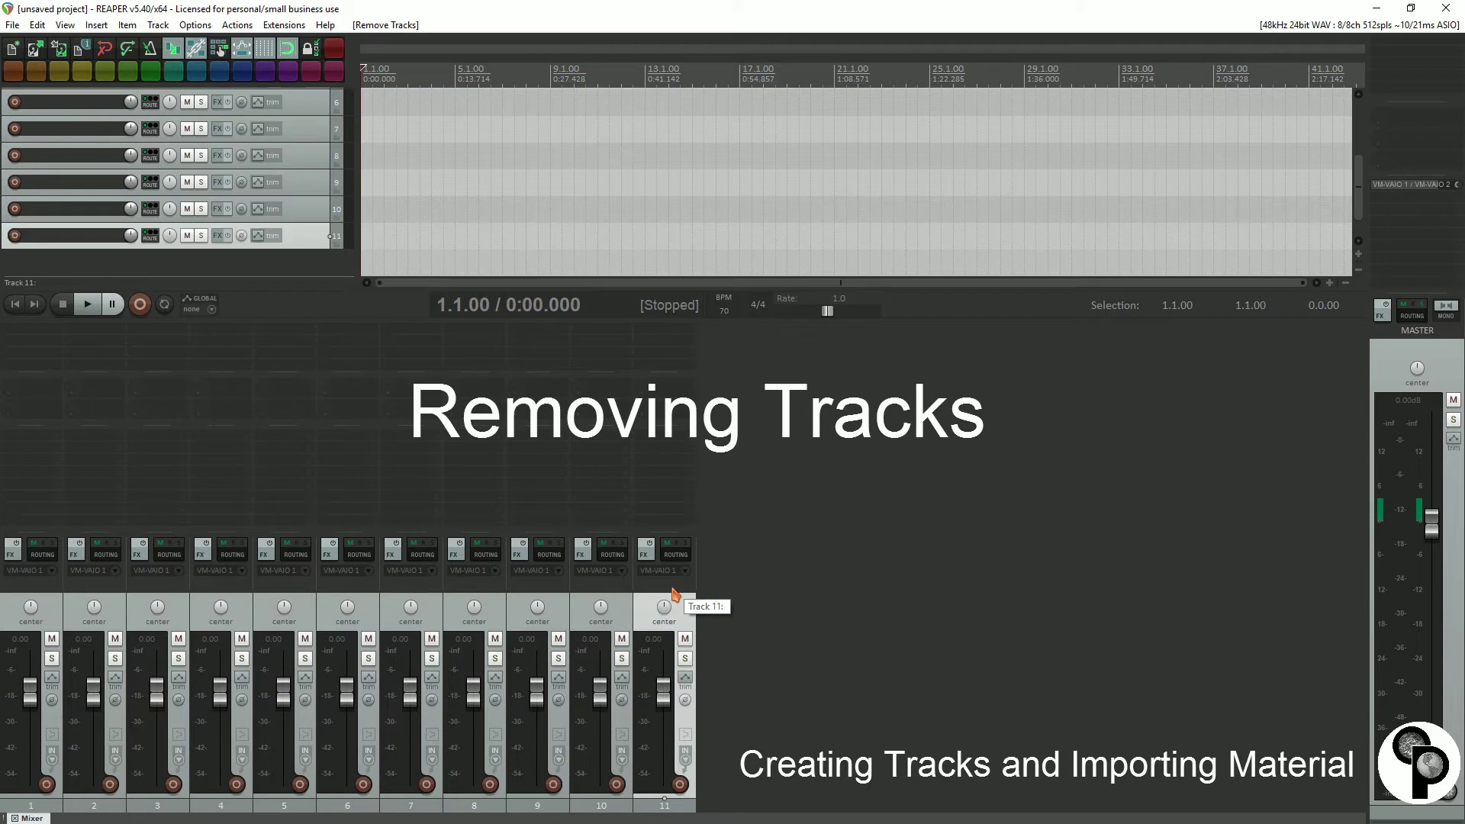
key("Delete")
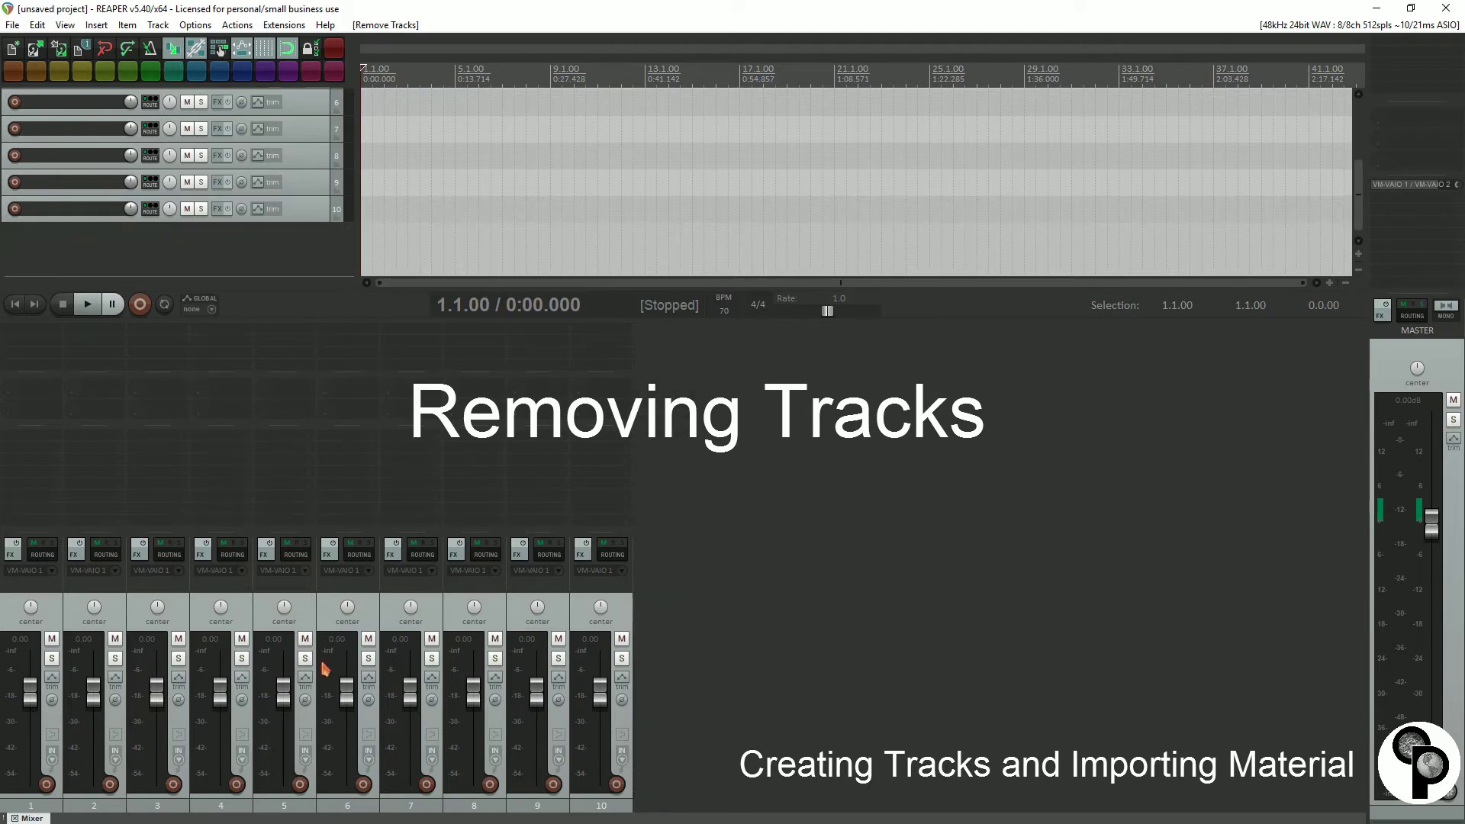
- Select all remaining tracks, 1 through 10, and remove them together
left_click(29, 589)
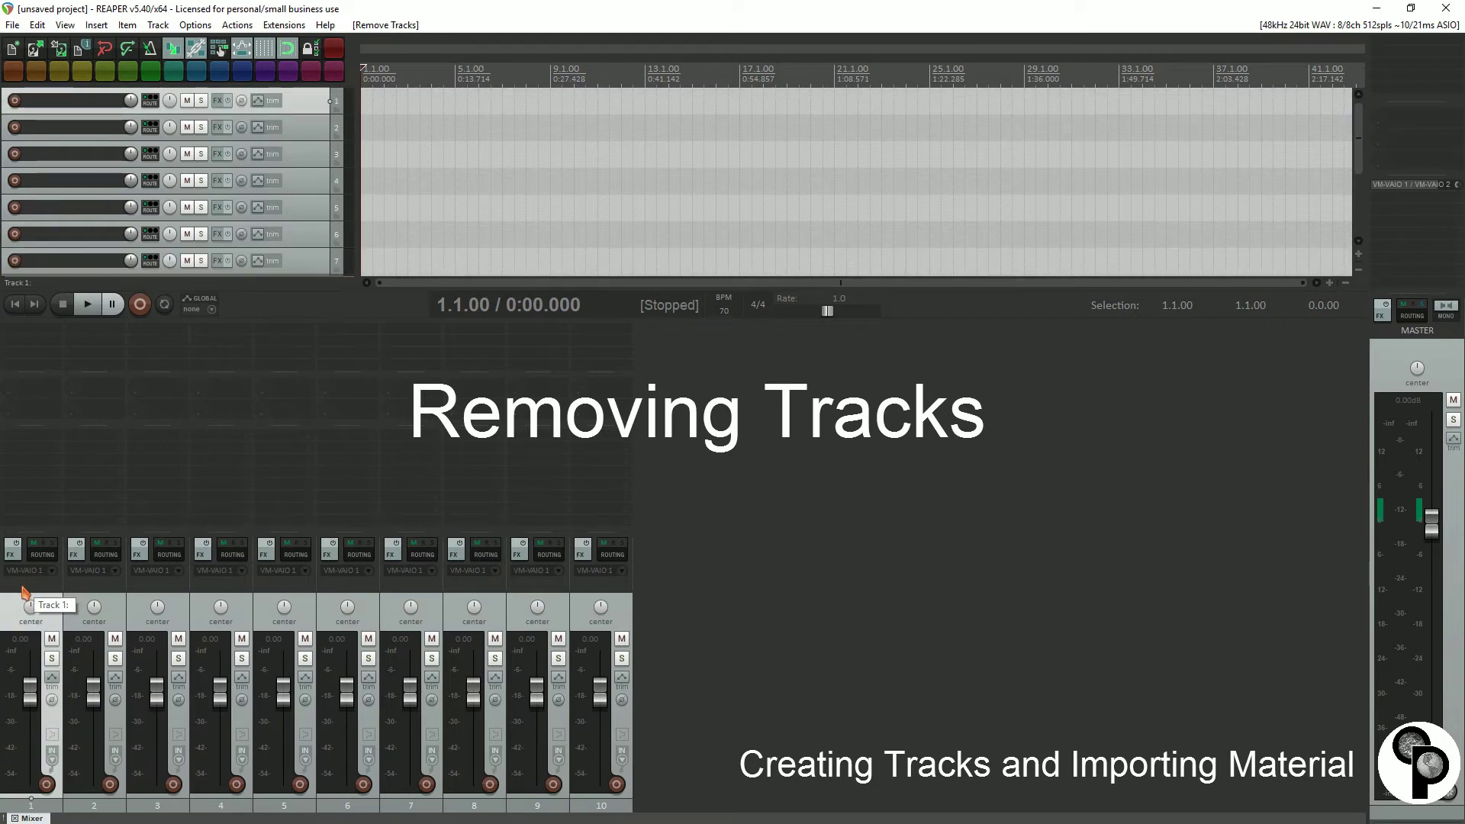
left_click(608, 591, "shift")
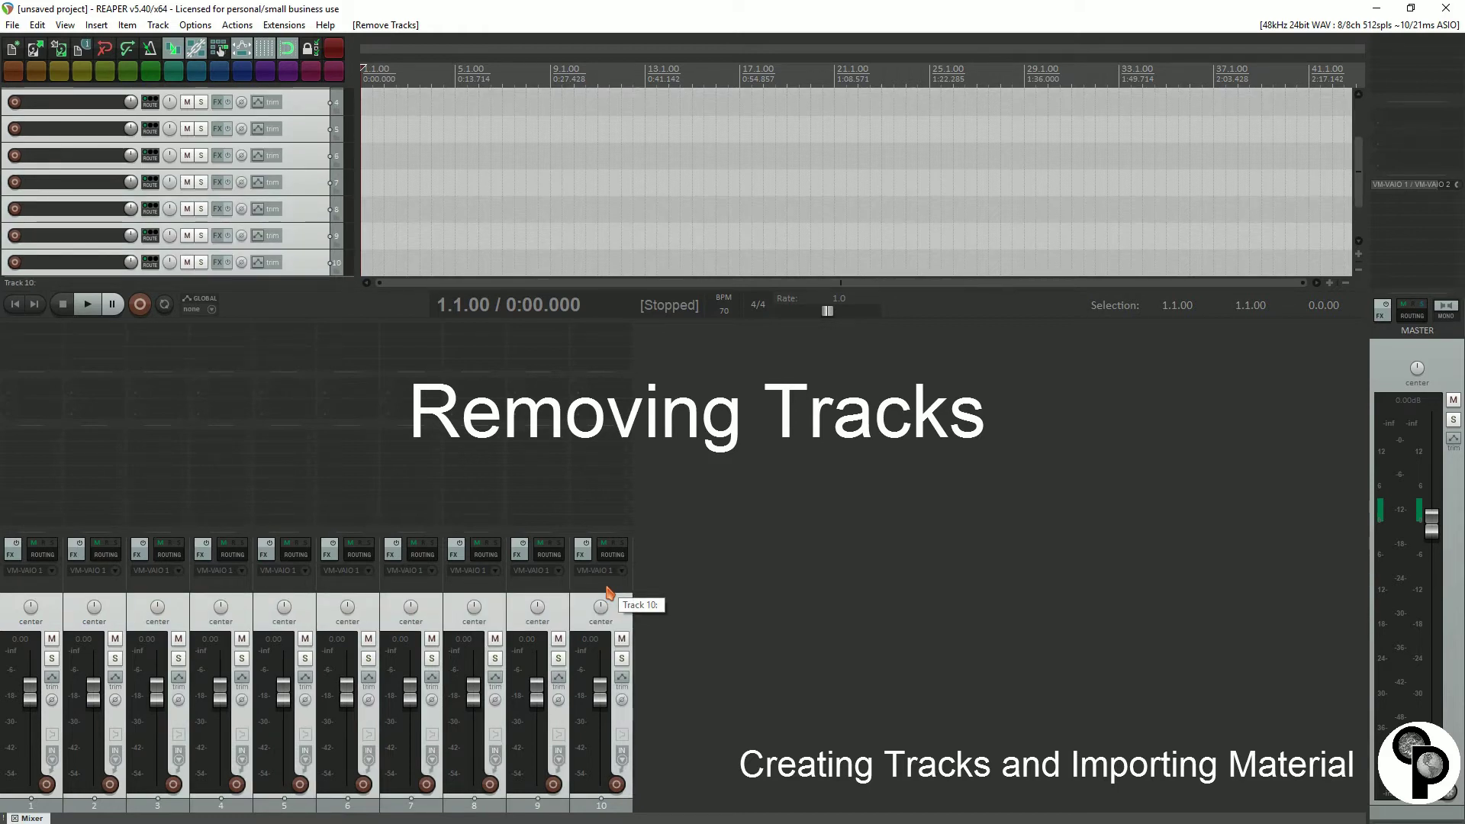
key("Delete")
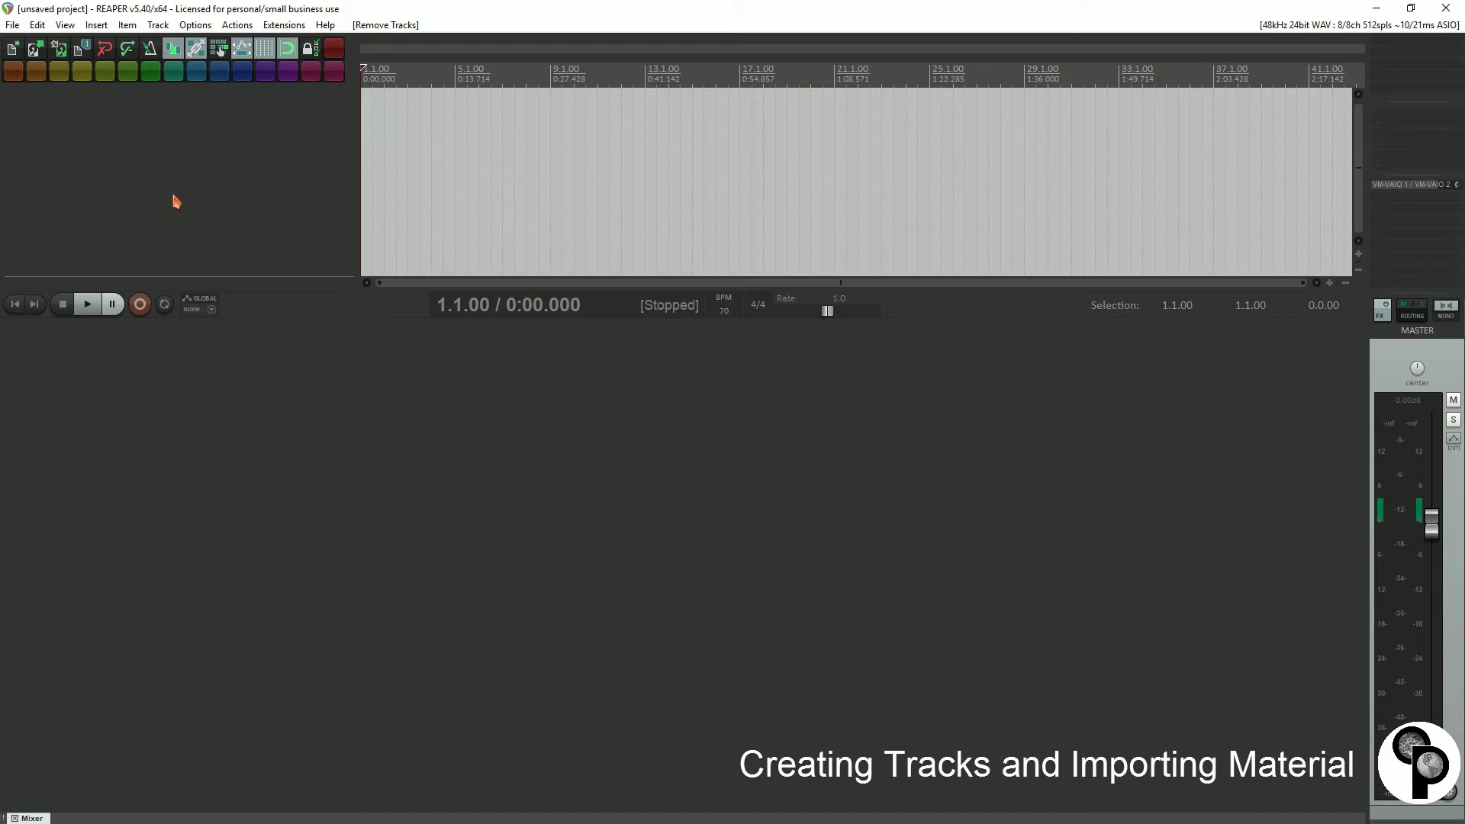
- Start a media file import and browse to the ATrehearsal7-27 folder in Music, widening the Name column to show full file names
left_click(97, 25)
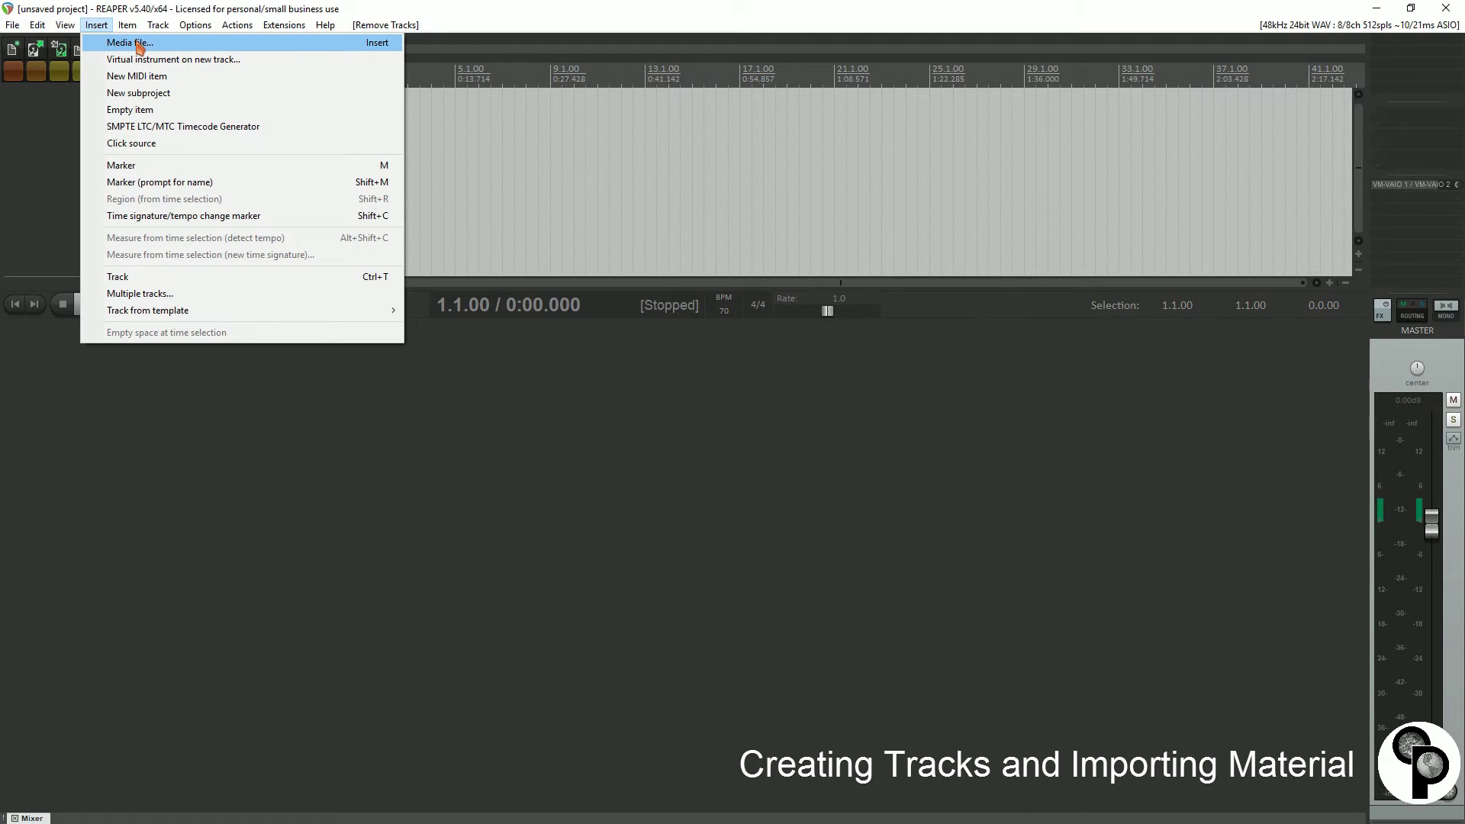
left_click(139, 45)
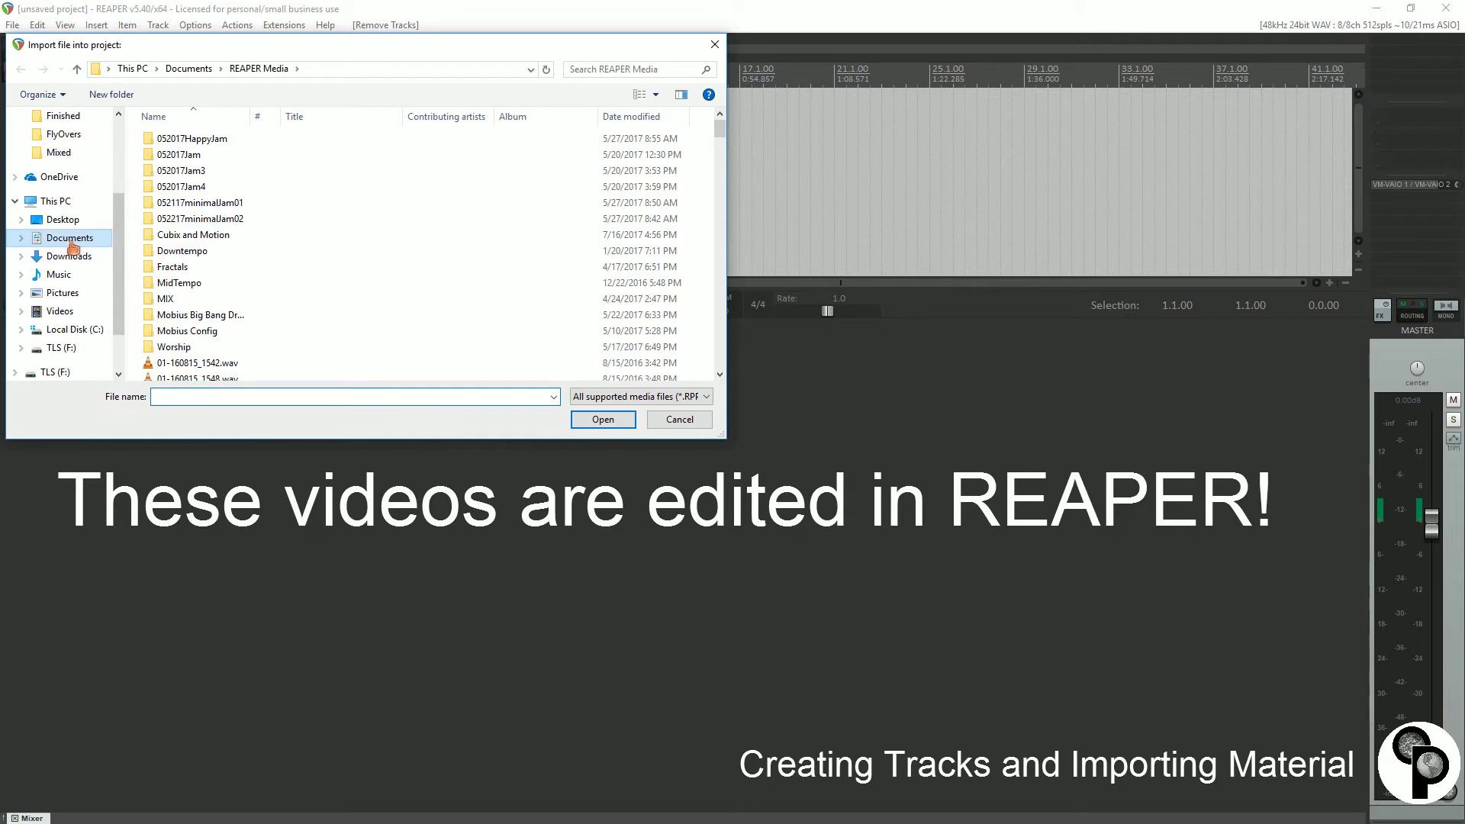
left_click(65, 274)
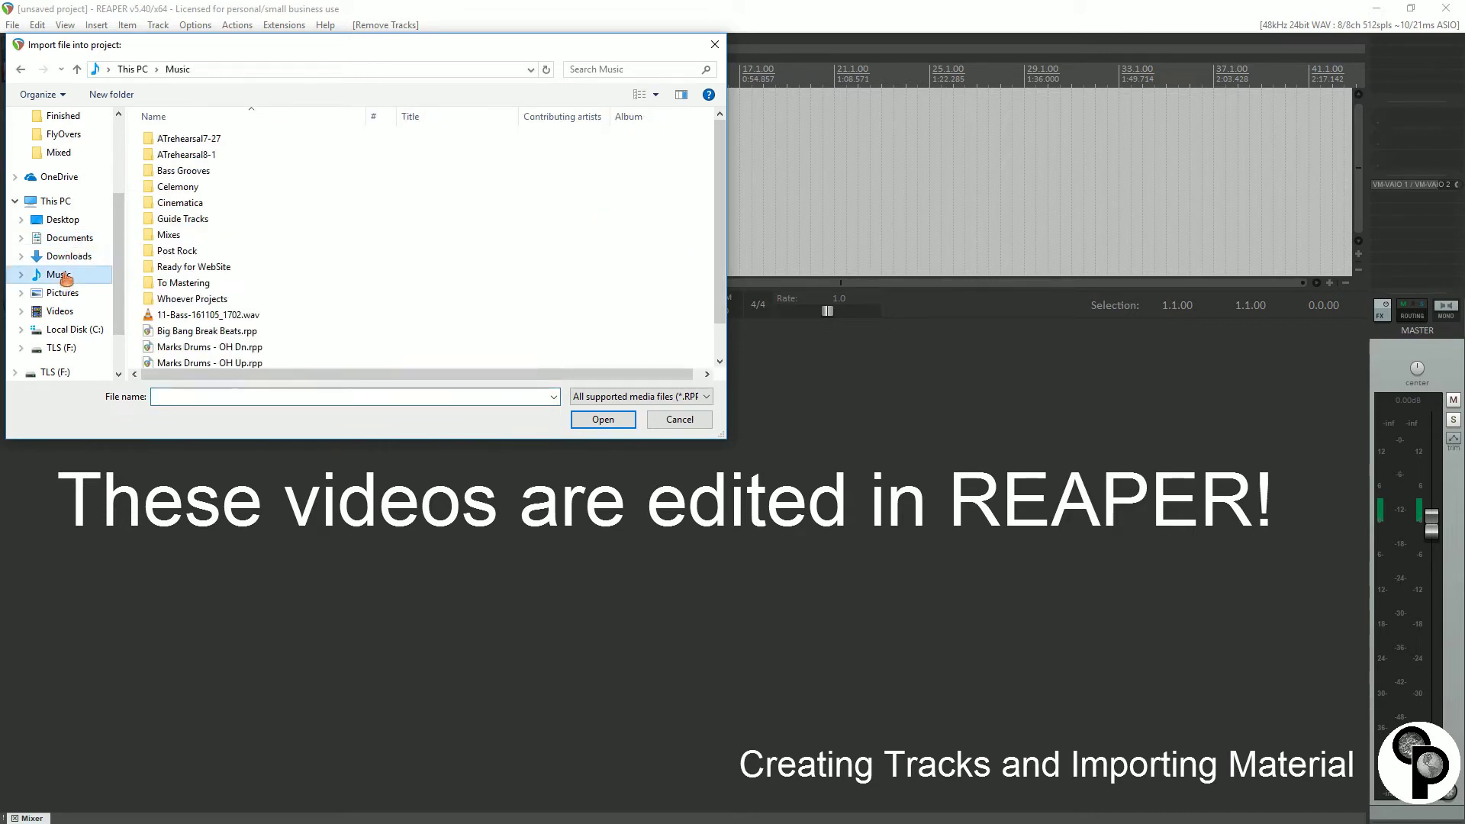
double_click(180, 139)
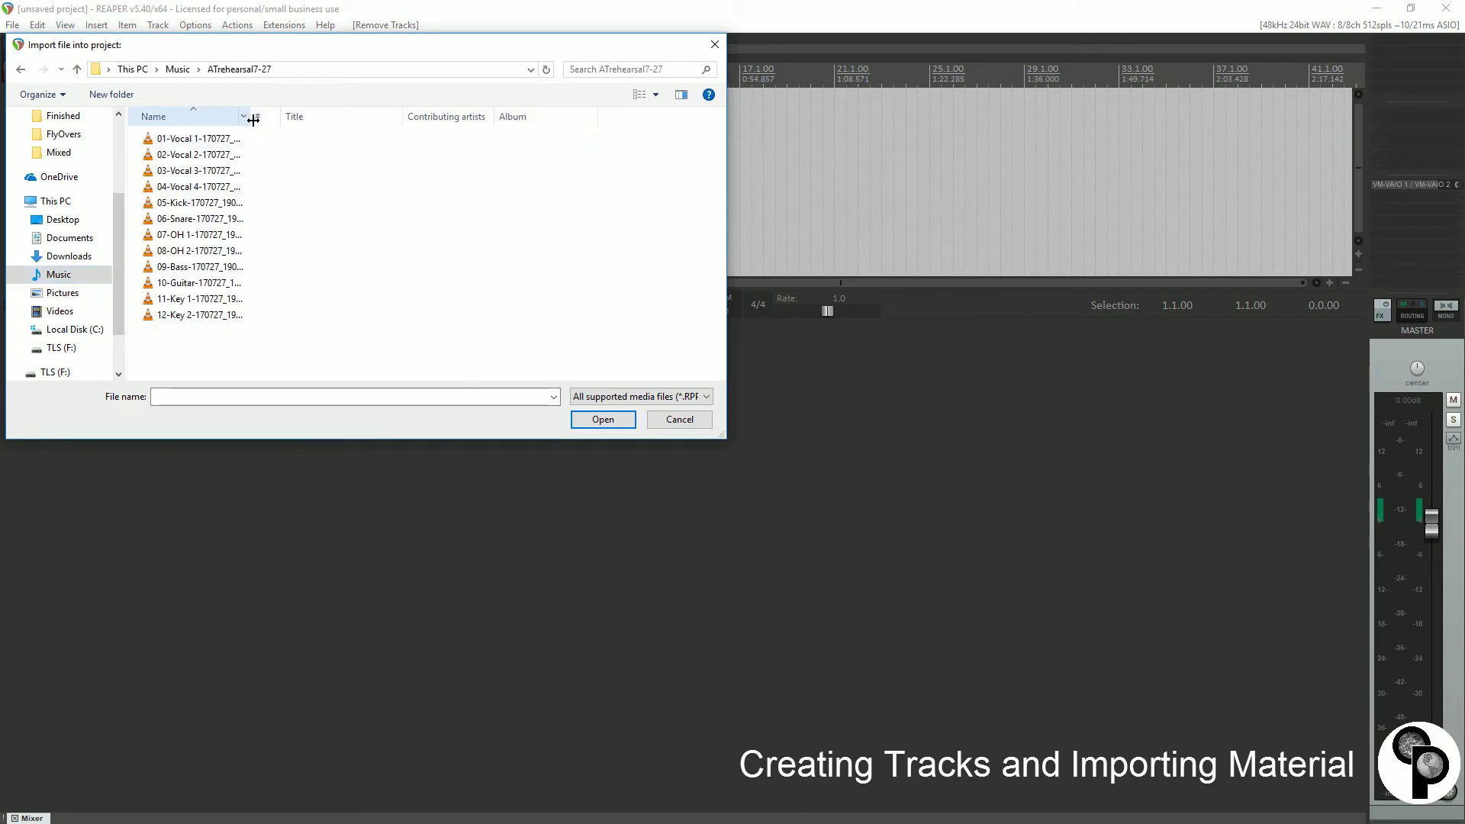
left_click_drag(250, 117, 350, 156)
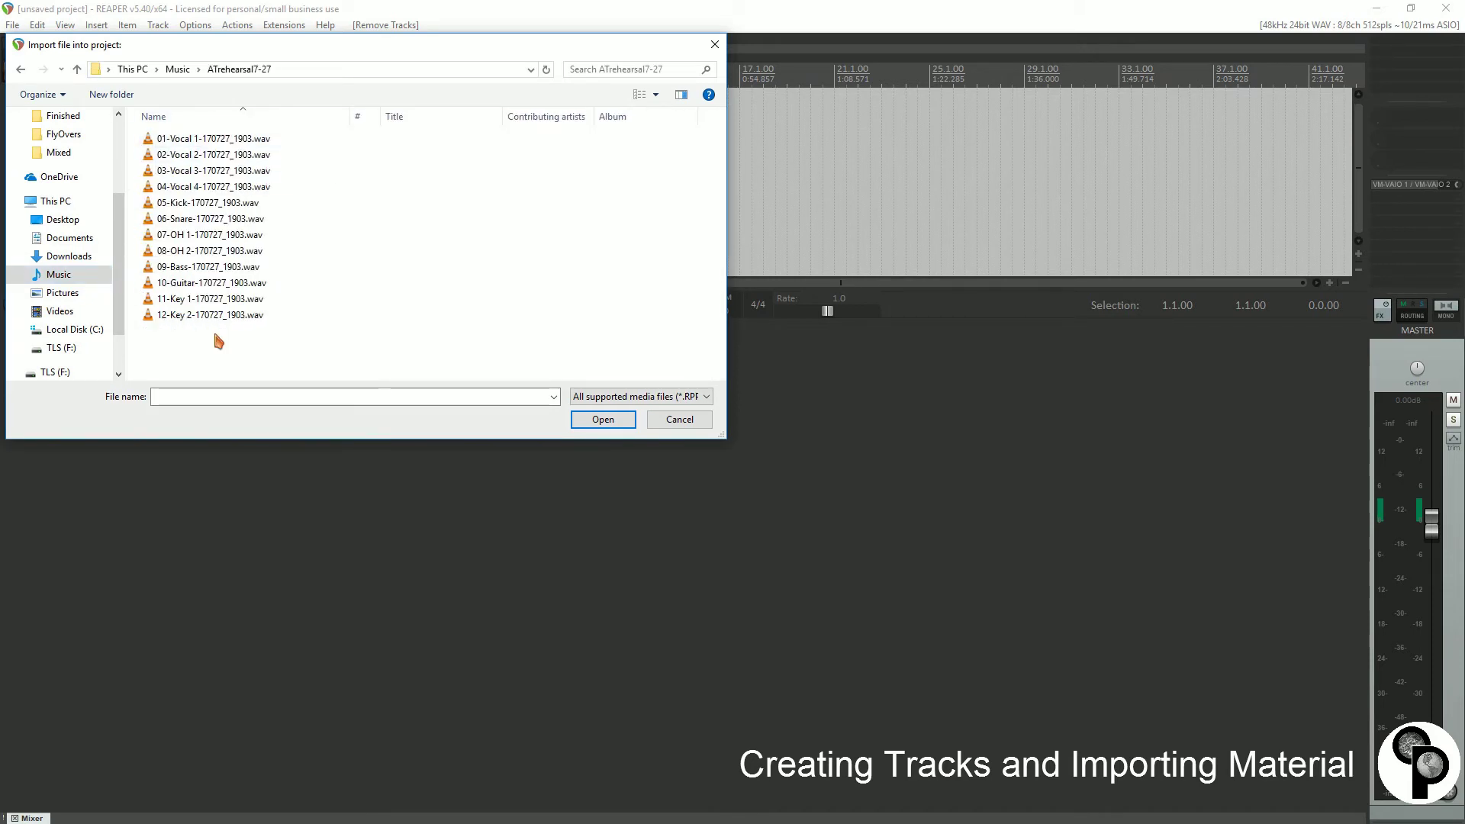
- Import all twelve WAV files, from 01-Vocal 1 through 12-Key 2, onto separate tracks
left_click(184, 143)
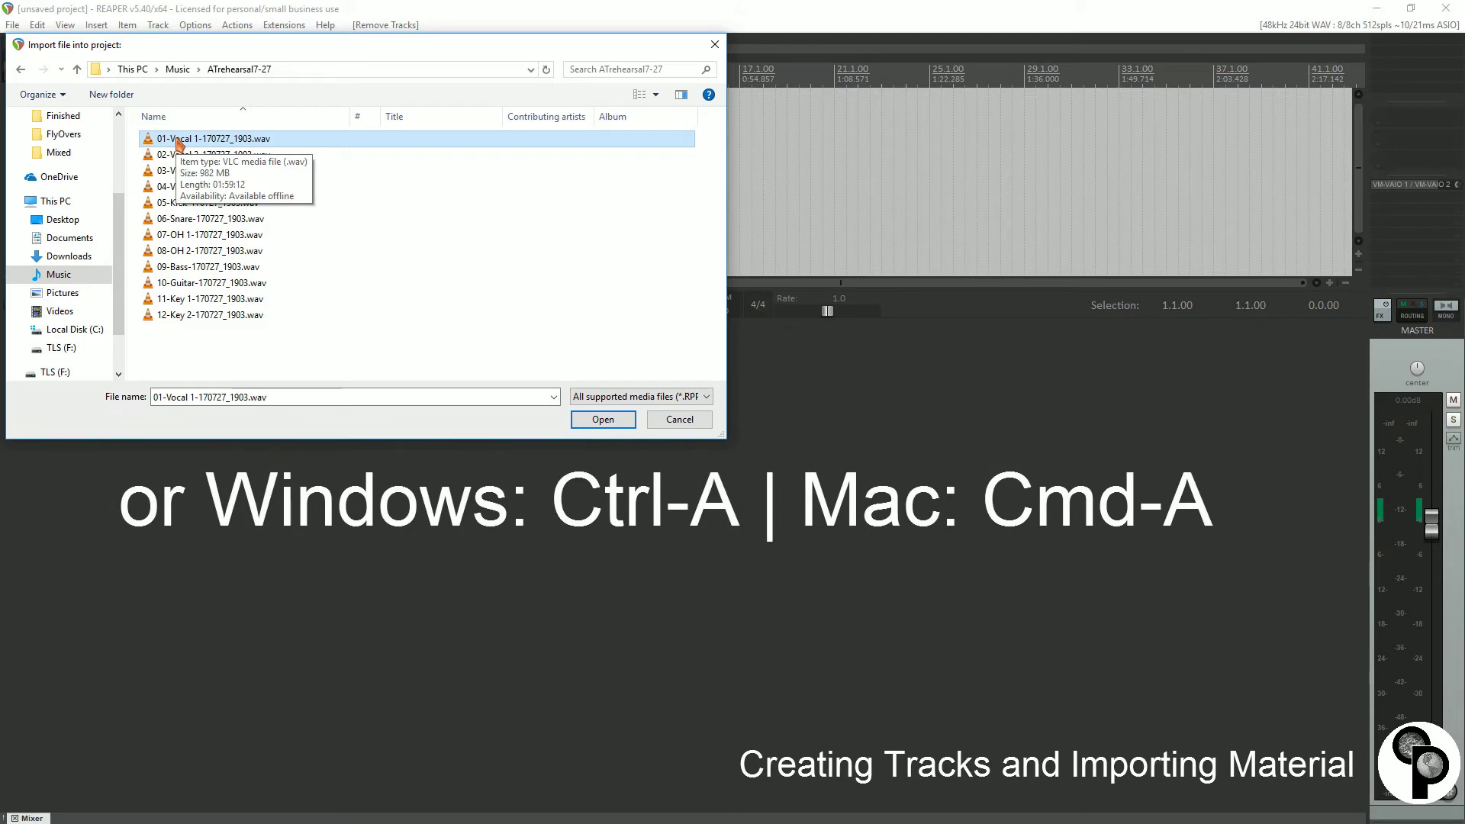
left_click(170, 318, "shift")
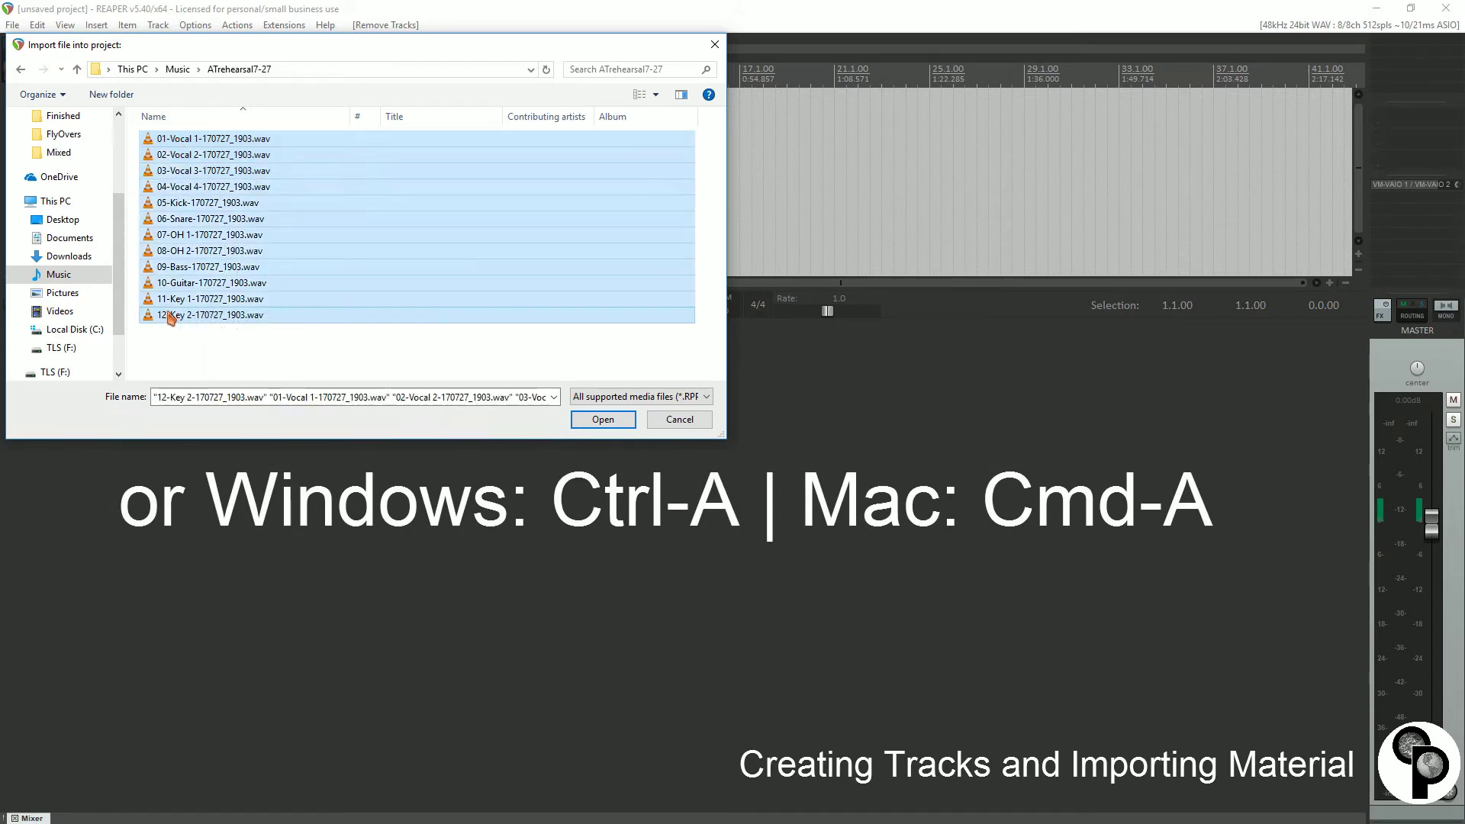
left_click(626, 428)
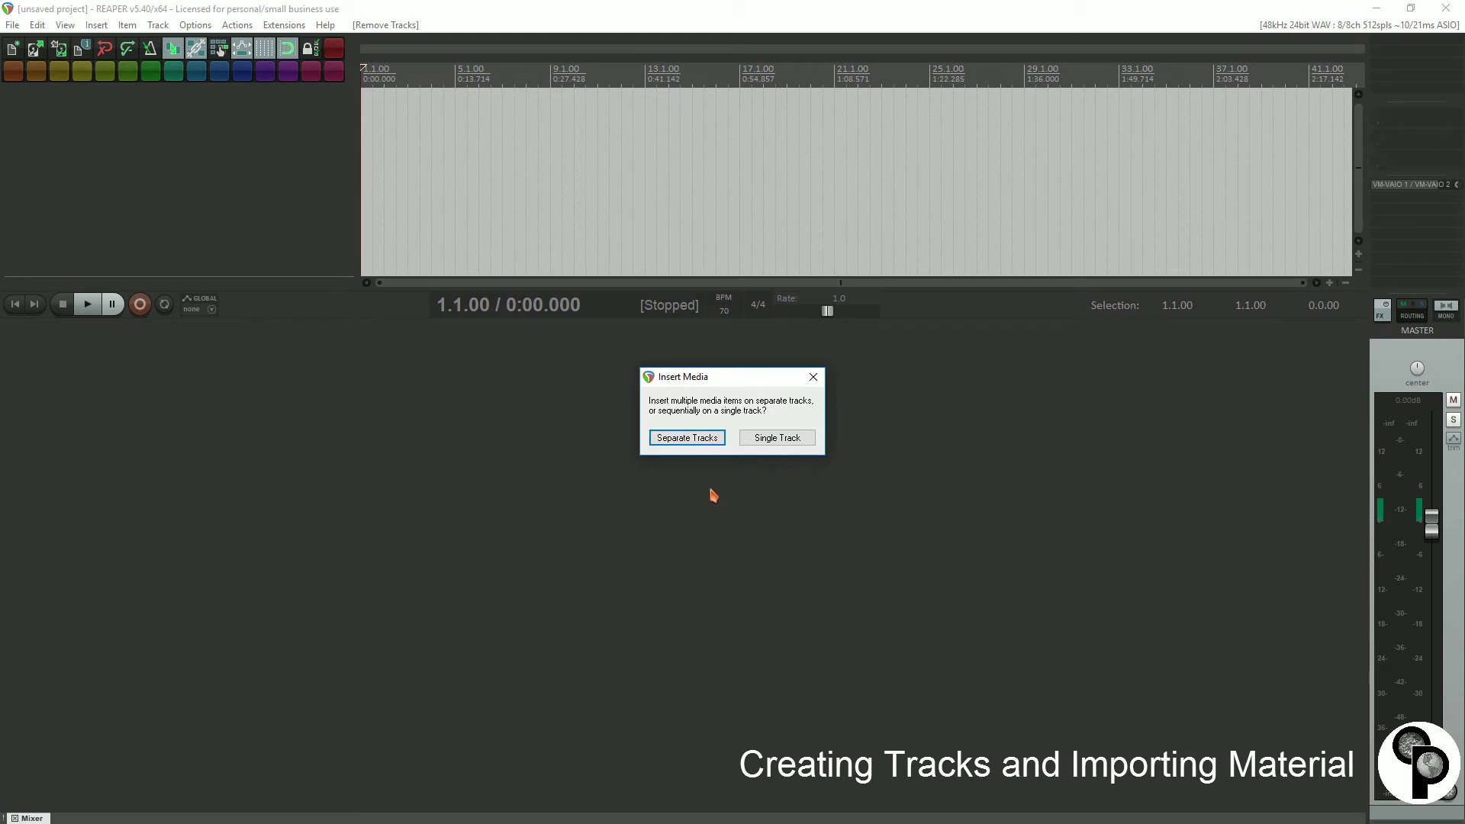
left_click(695, 439)
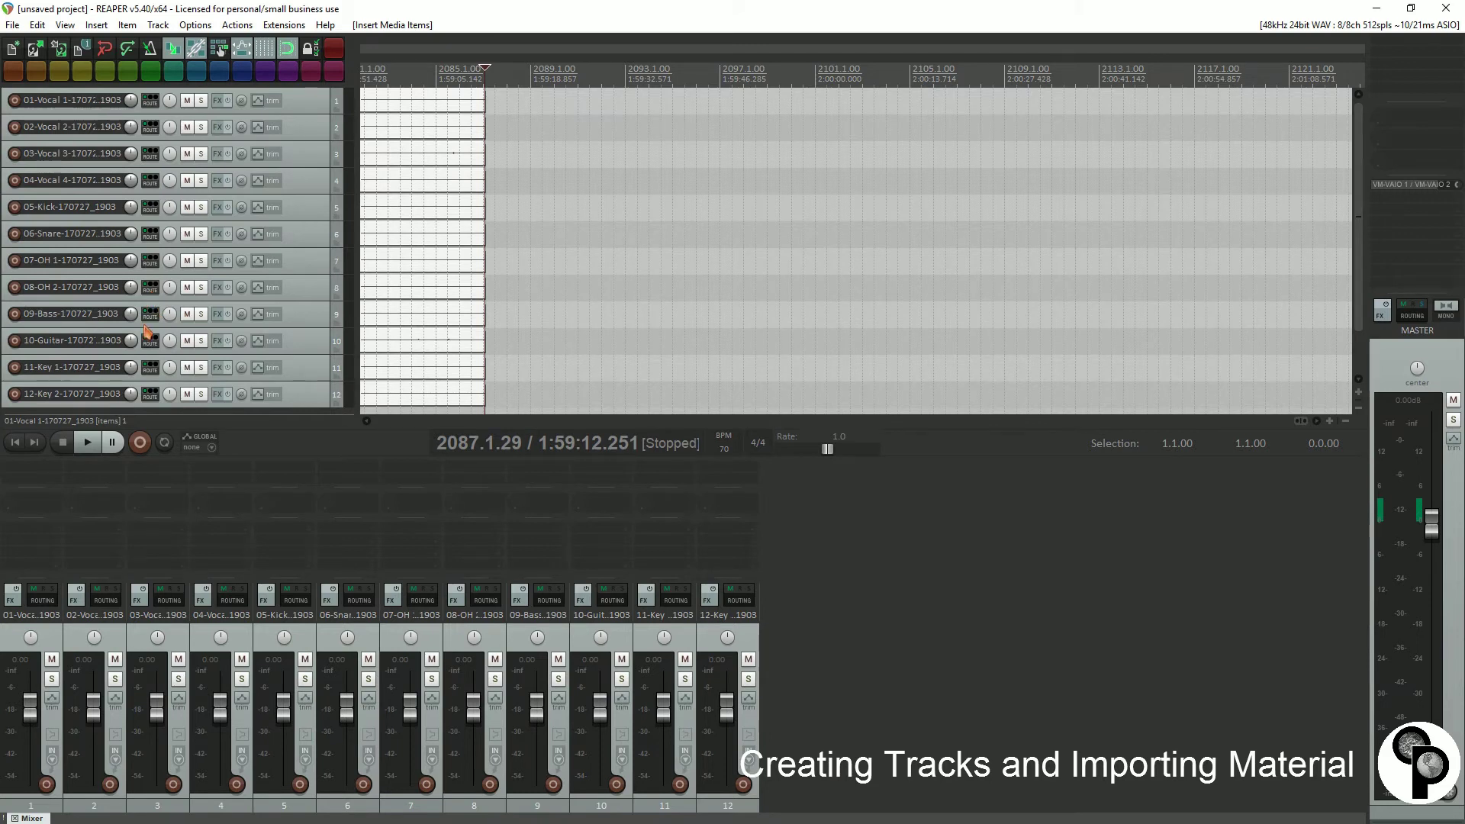
- Return the edit cursor to the project start and fit the full length of the imported recordings in the timeline
left_click(14, 444)
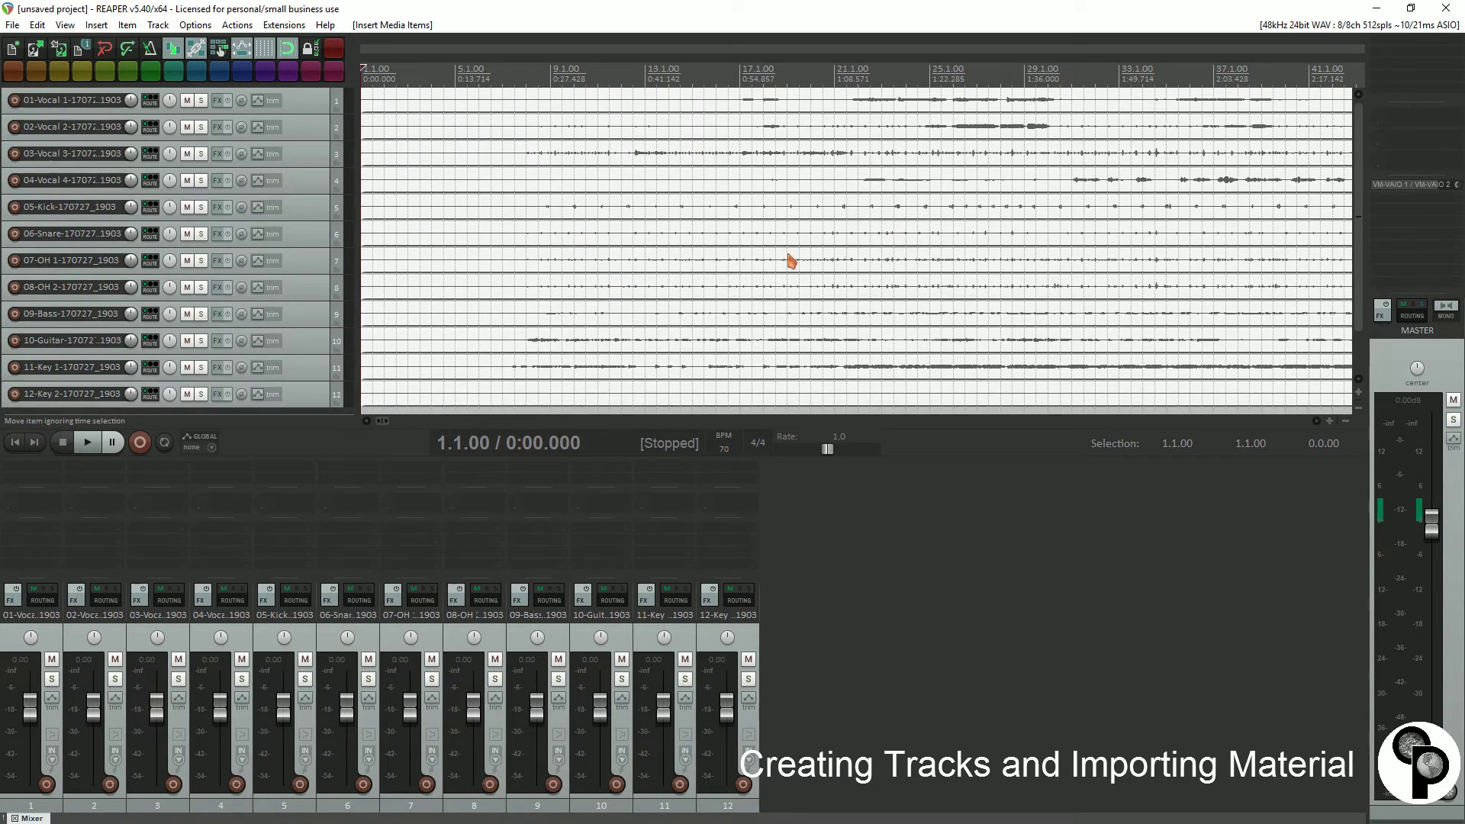
scroll(791, 261, "down", 12)
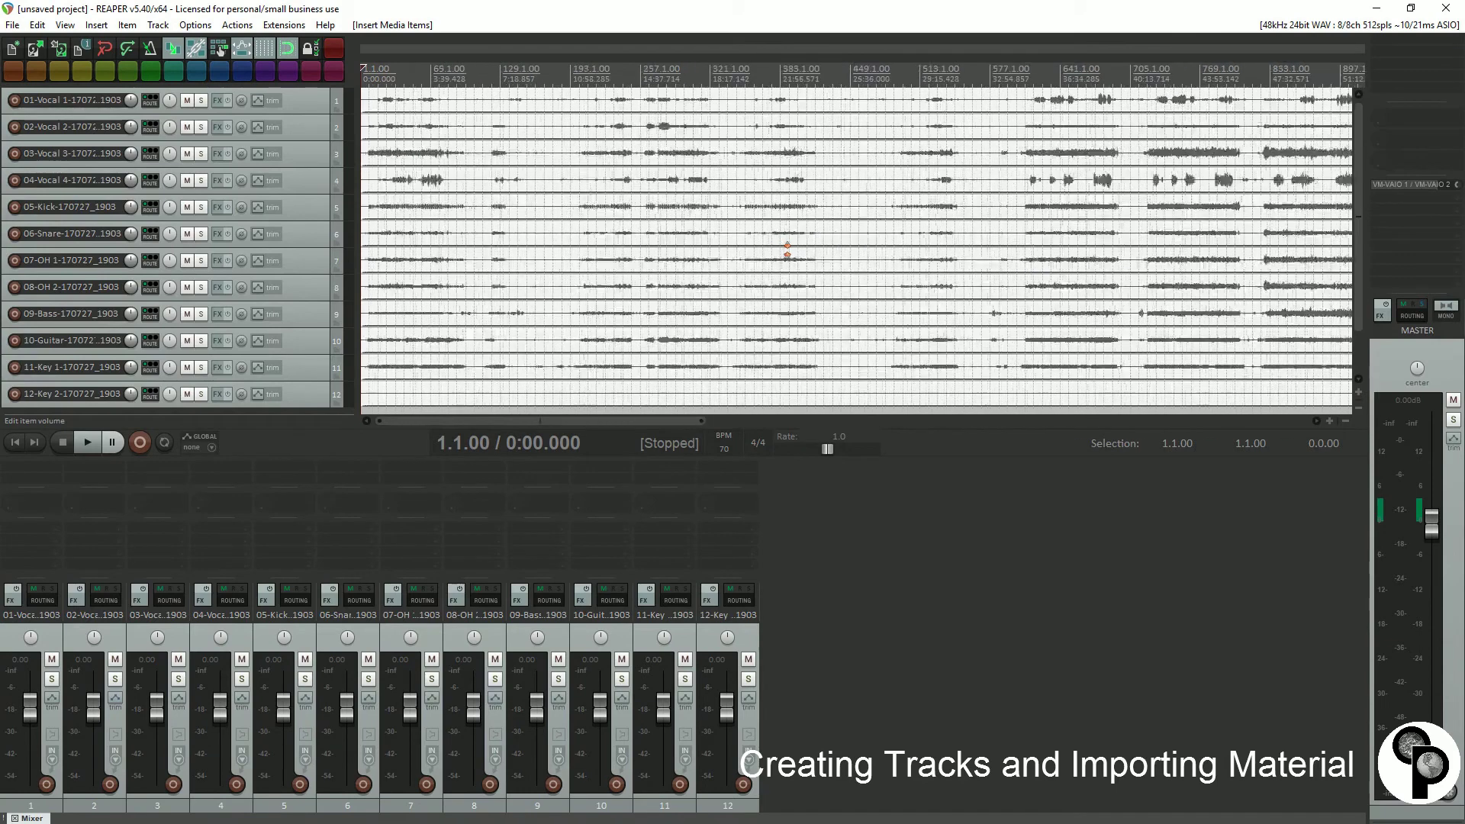
scroll(787, 252, "down", 10)
scroll(786, 251, "up", 6)
scroll(784, 250, "down", 1)
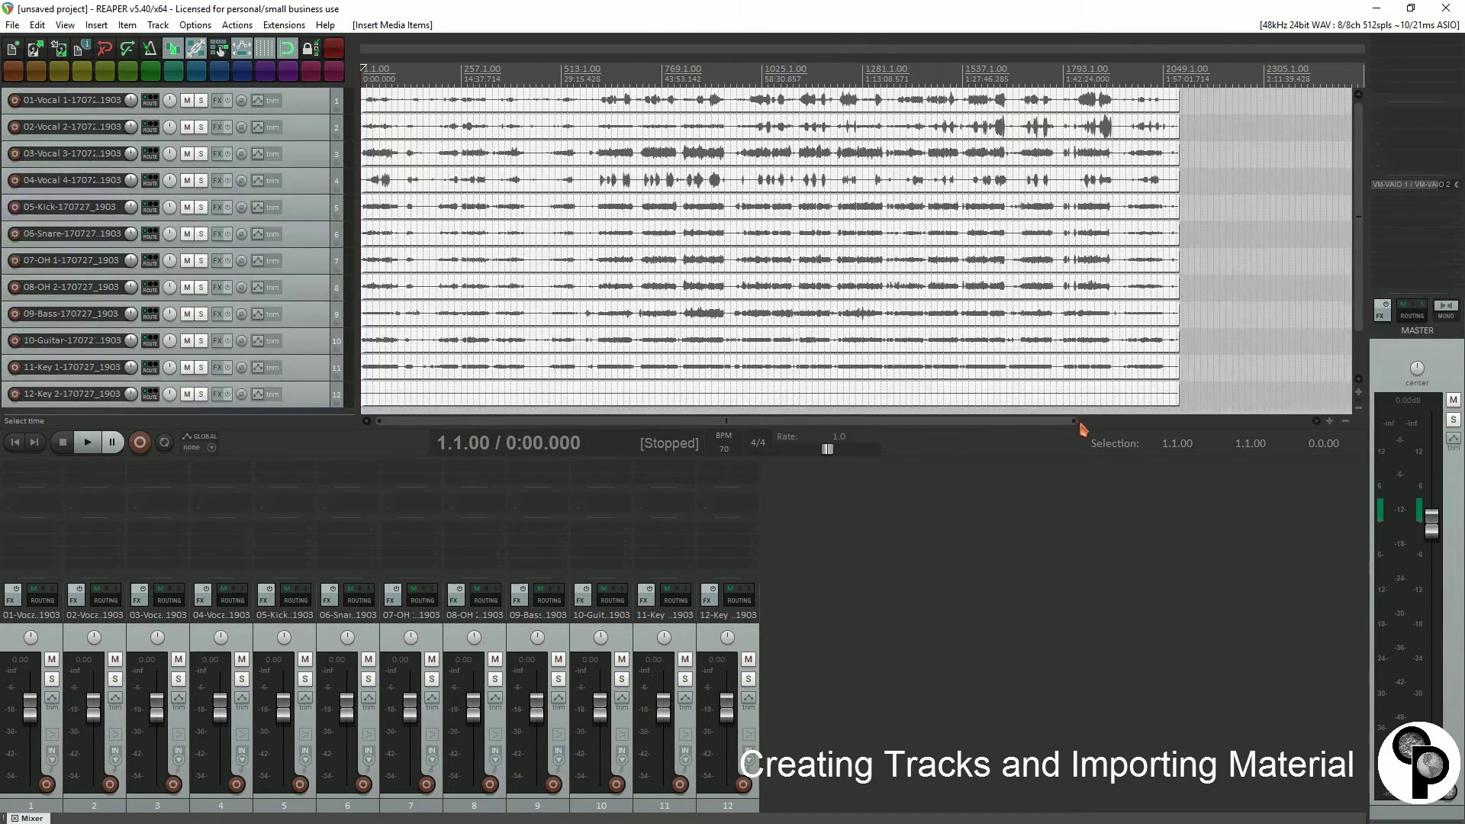
left_click_drag(1082, 429, 1020, 444)
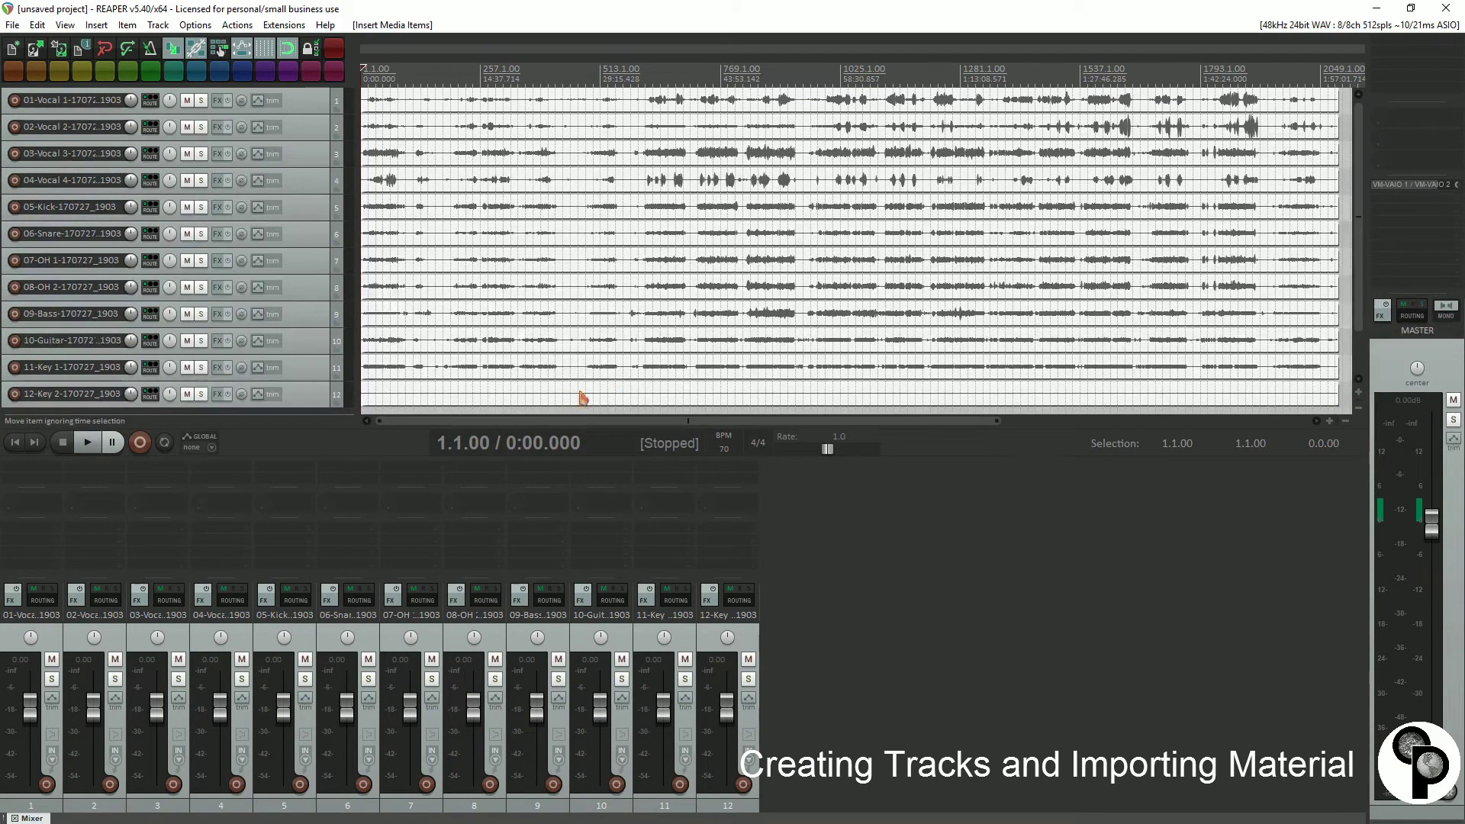
- Delete the empty 12-Key 2 track and its media item
left_click(45, 400)
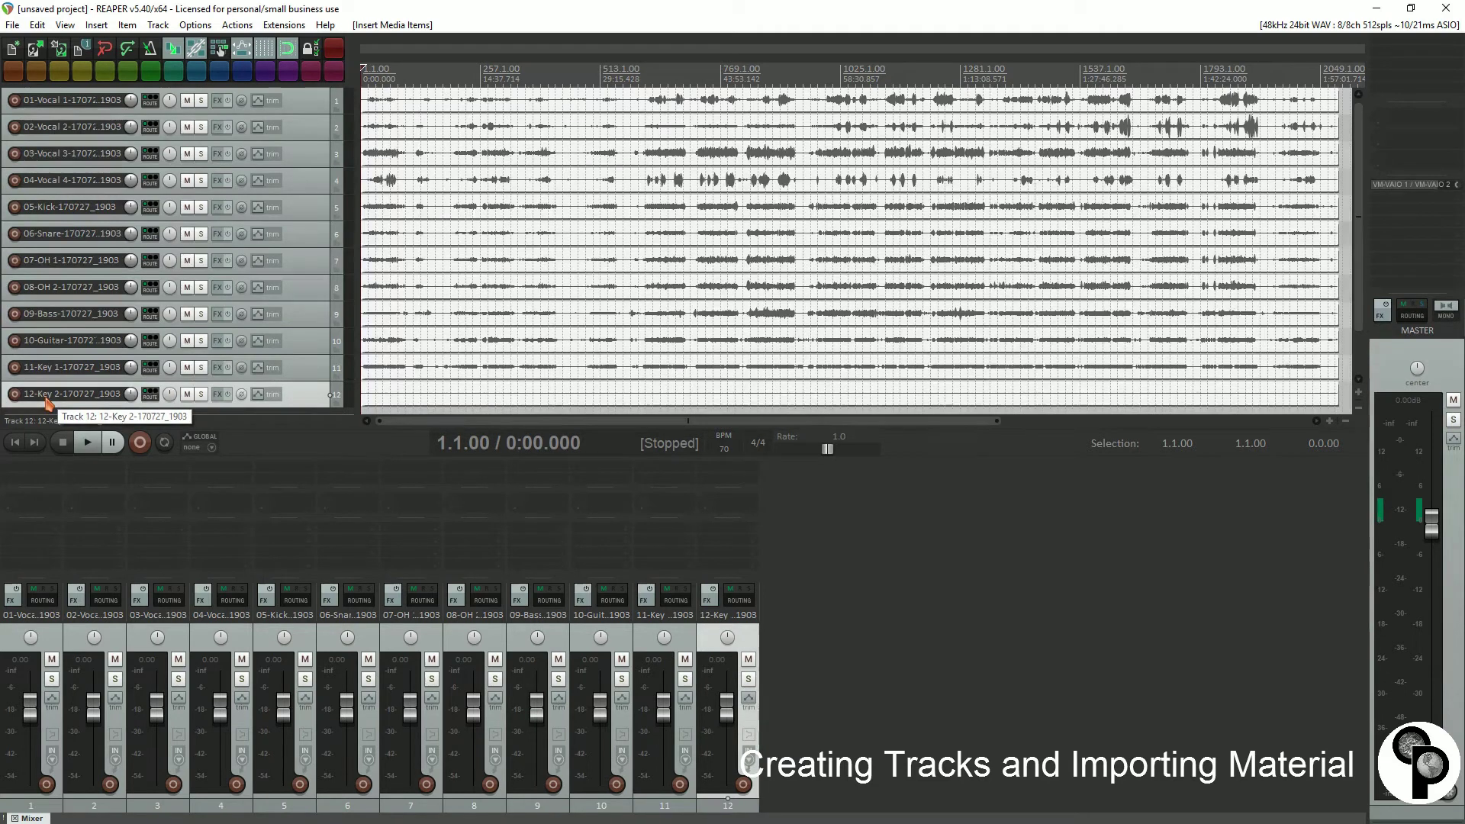
key("Delete")
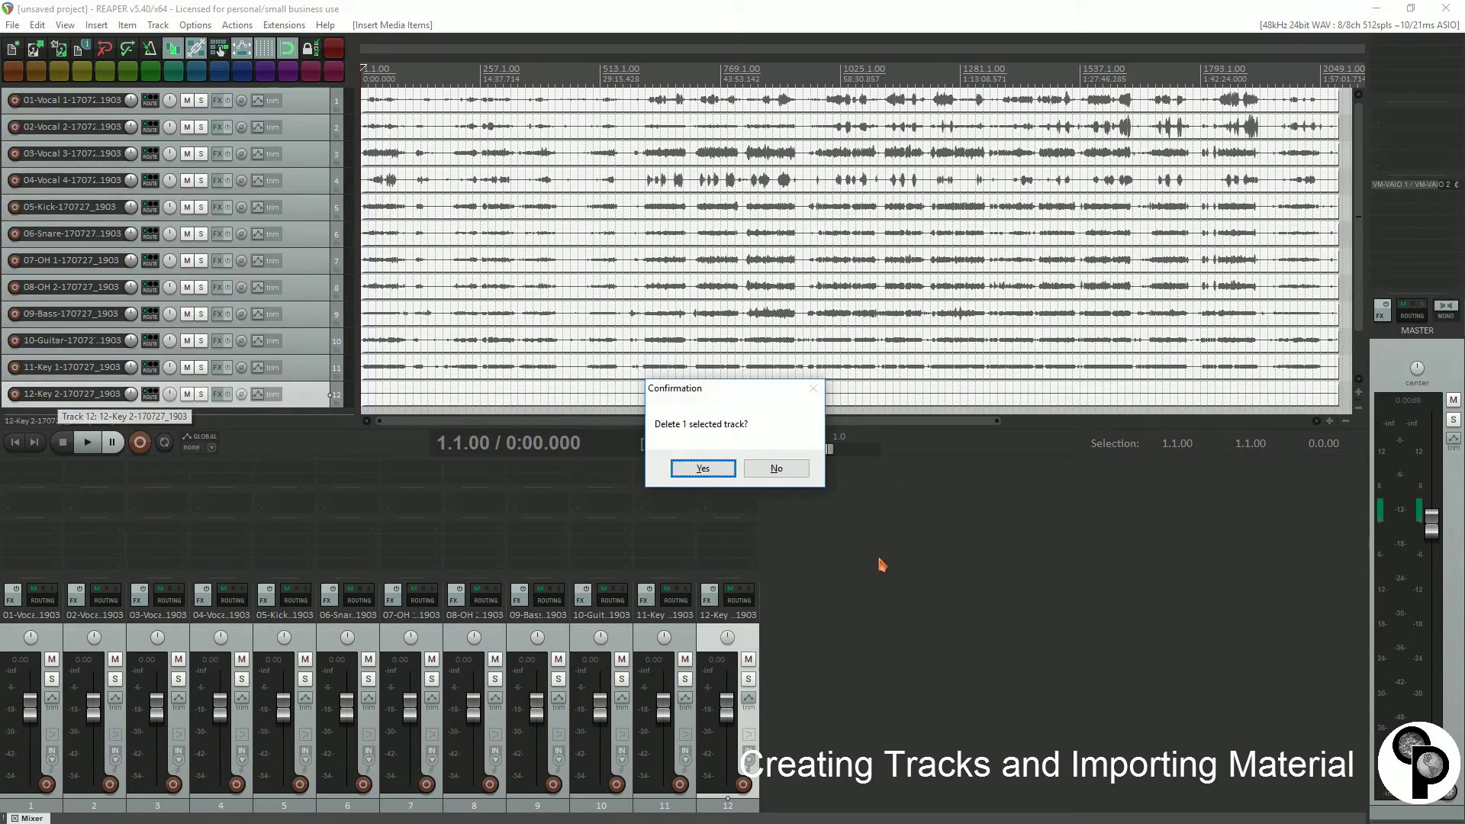
left_click(702, 468)
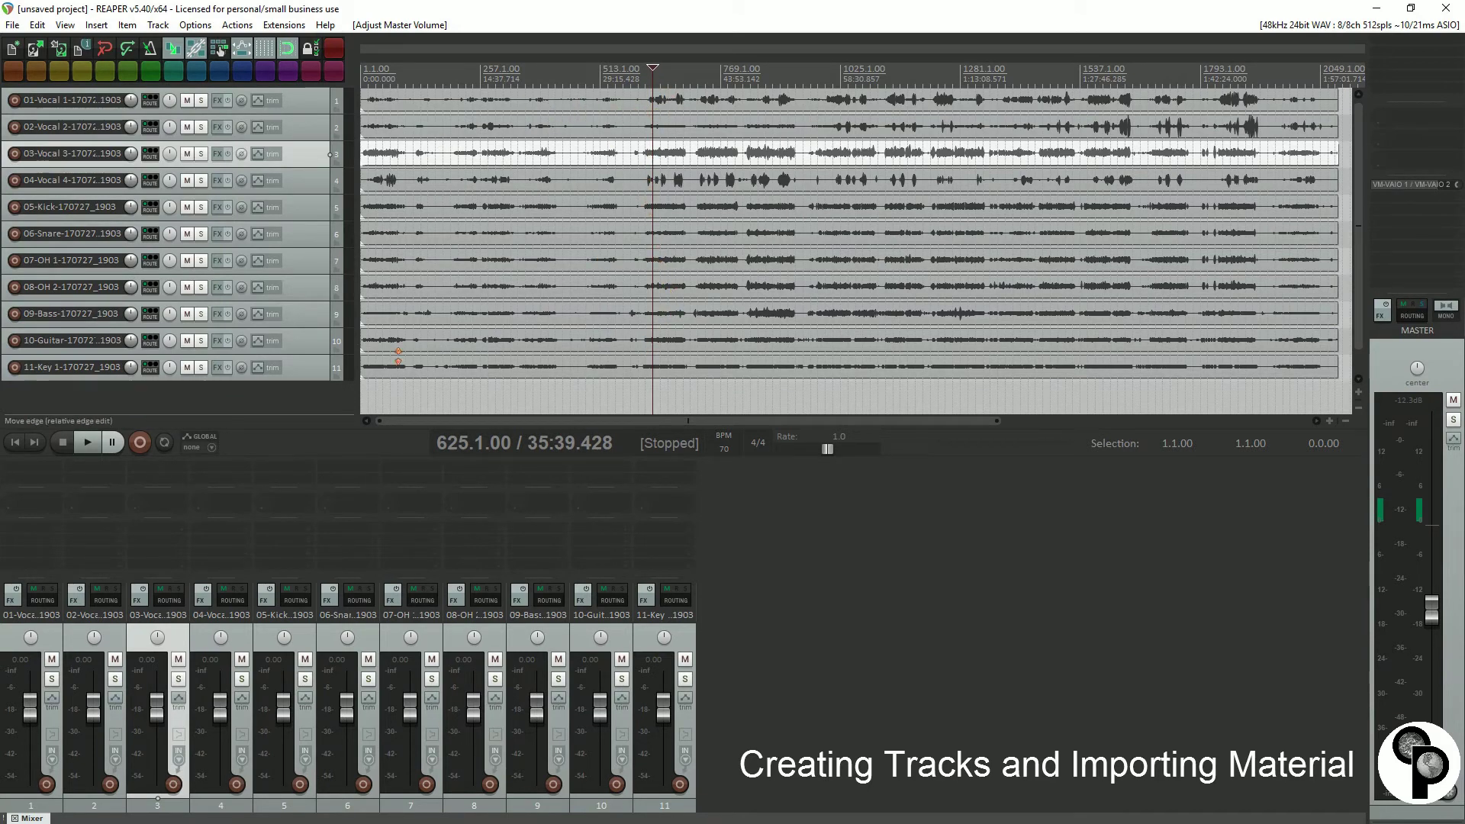
- Play the imported tracks from measure 625 to listen to the material, and stop playback
left_click(84, 449)
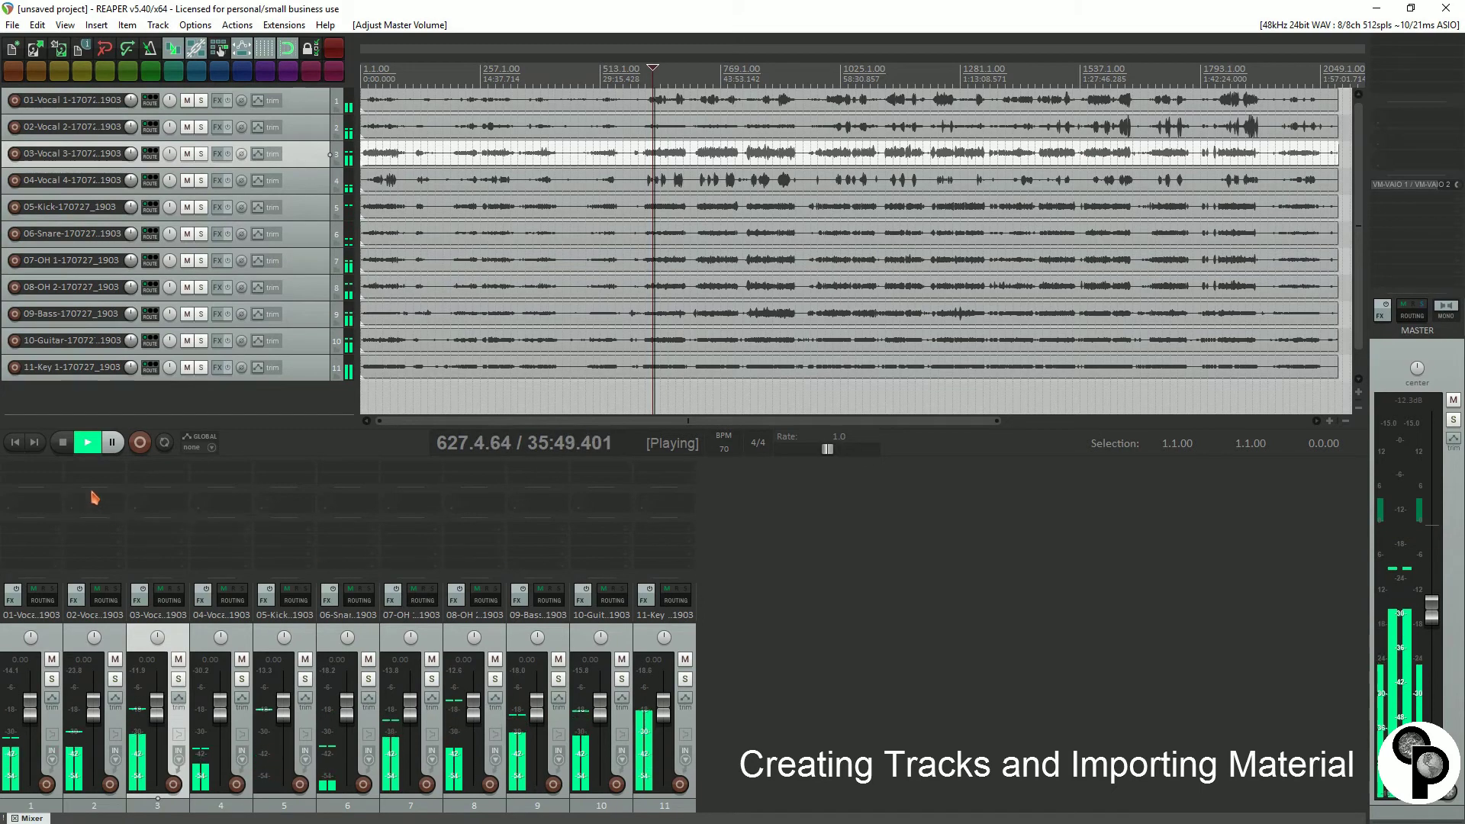
left_click(62, 443)
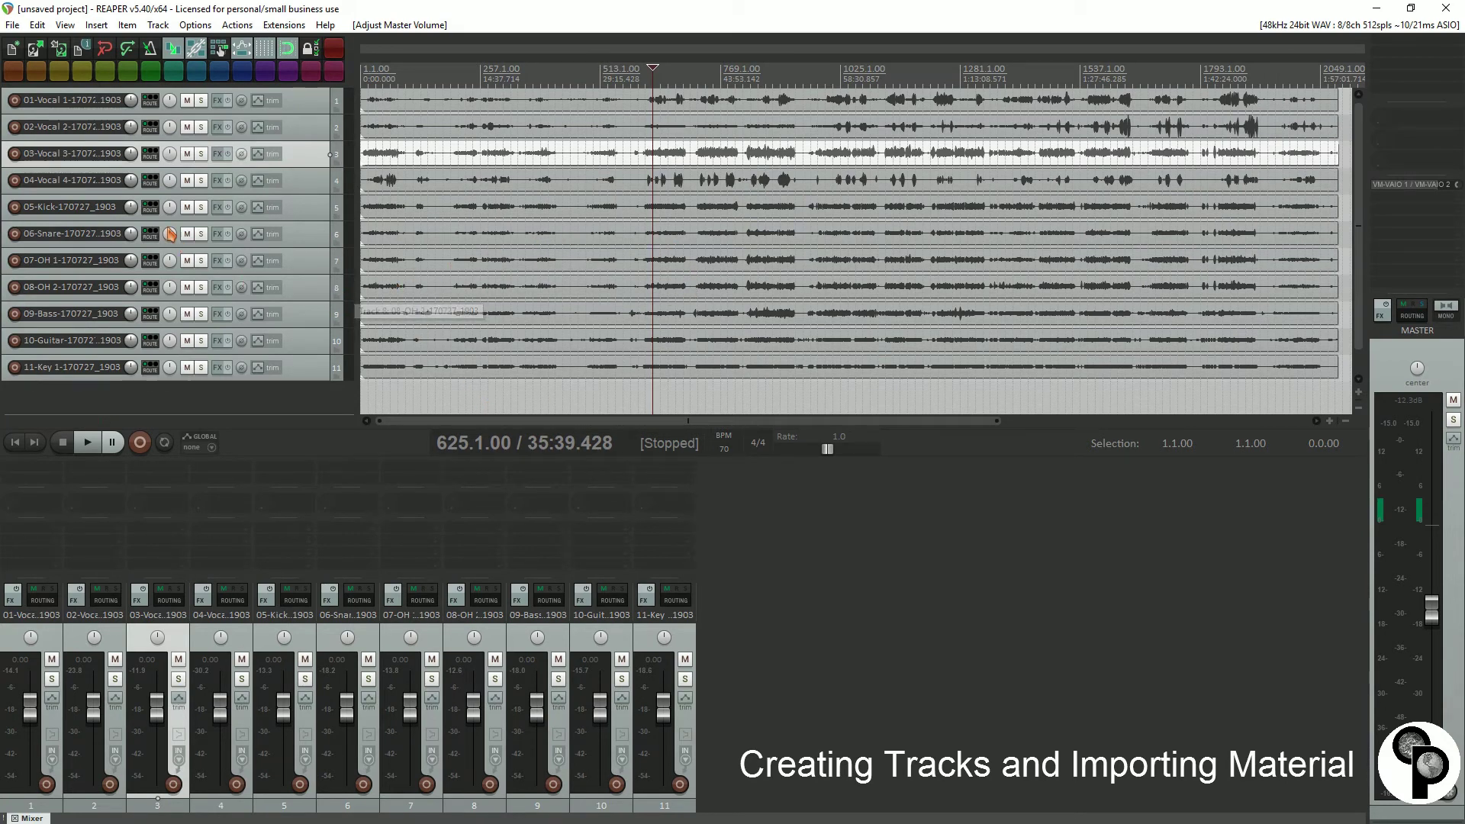
- Save the project as Rehearsal080517 in its own subdirectory with all media moved into the project directory, and close it
left_click(12, 25)
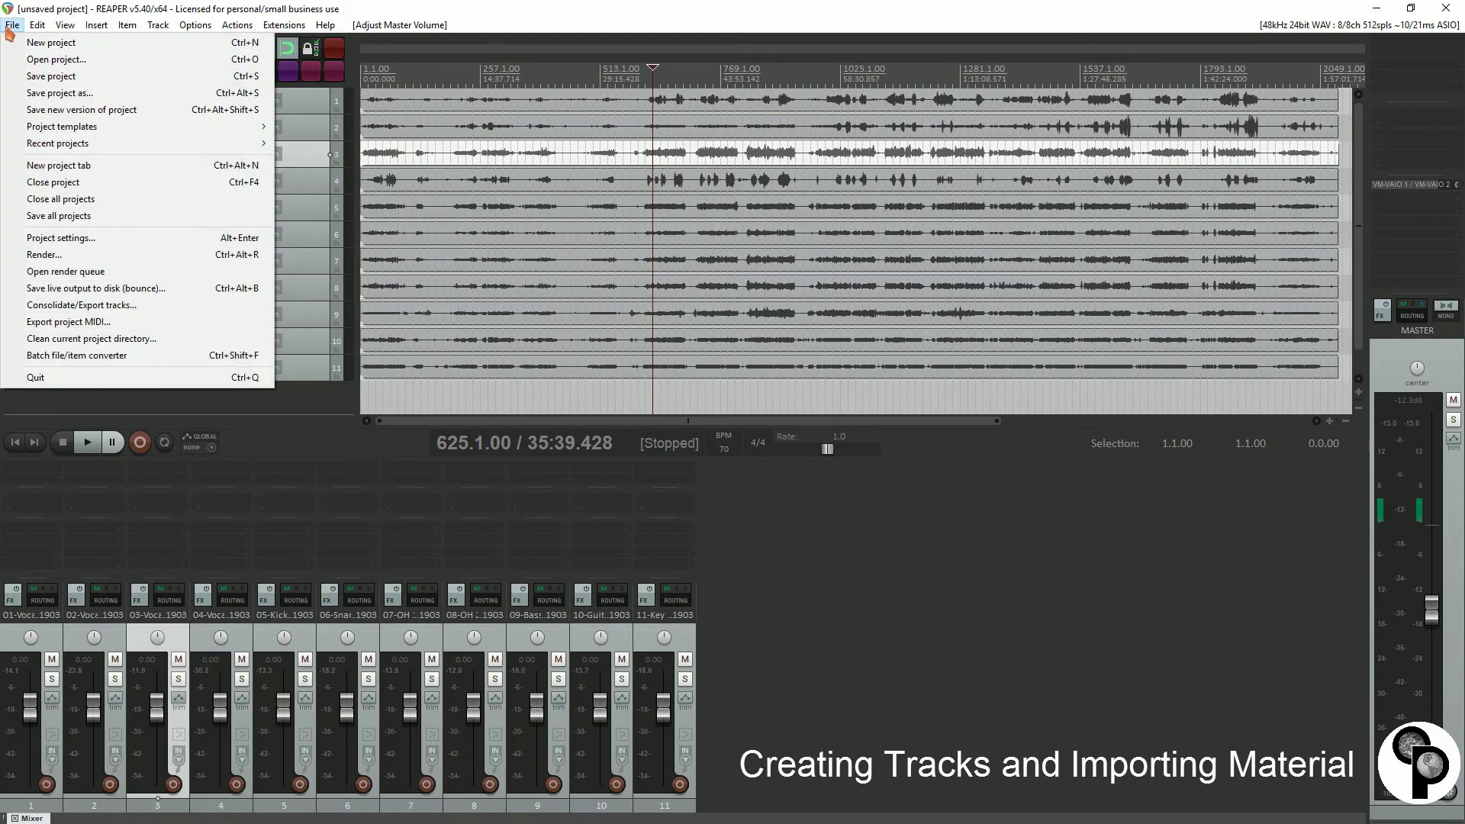
left_click(53, 92)
type("Rehearsal080")
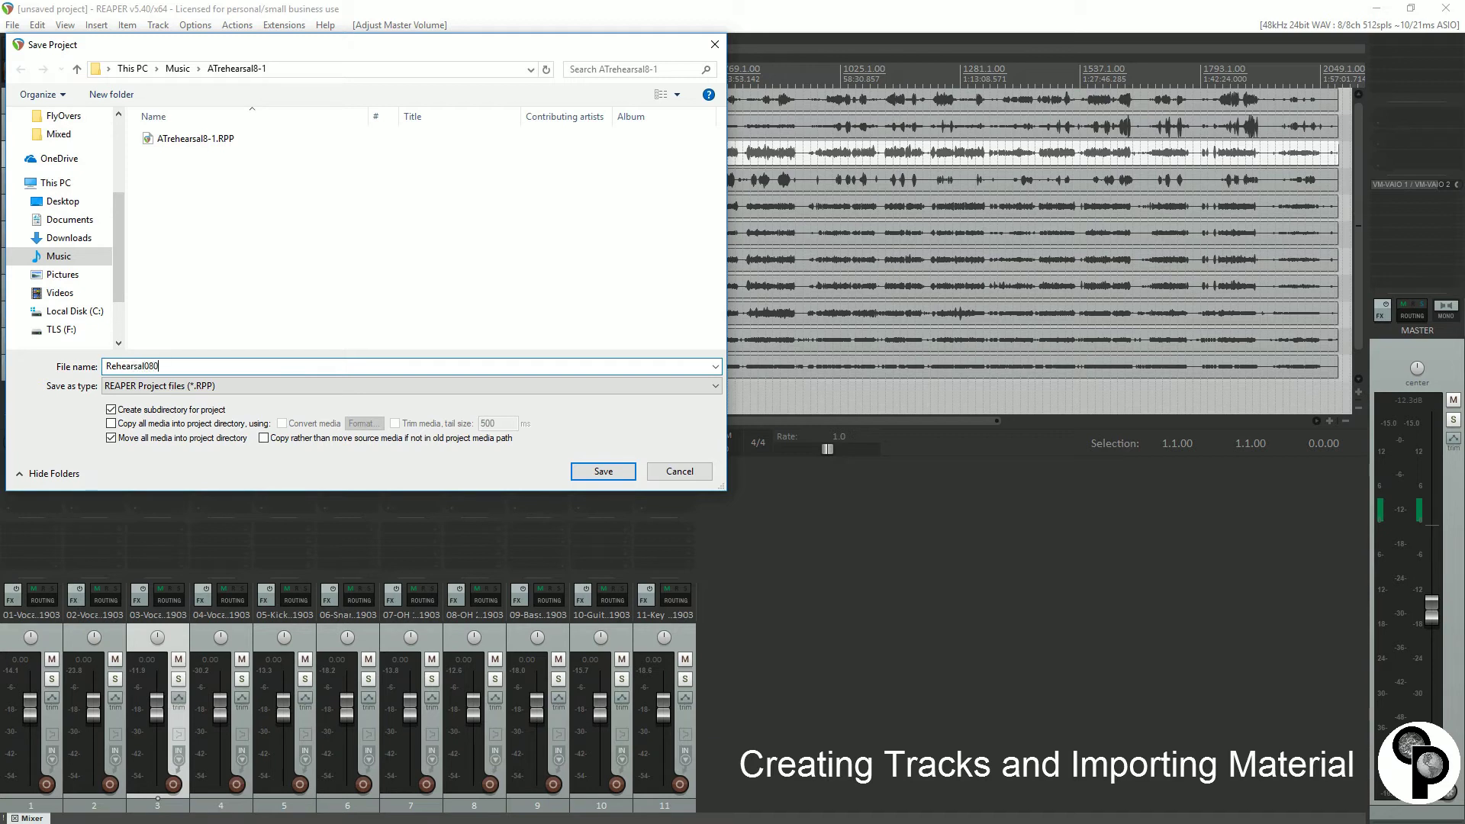
type("517")
left_click(111, 423)
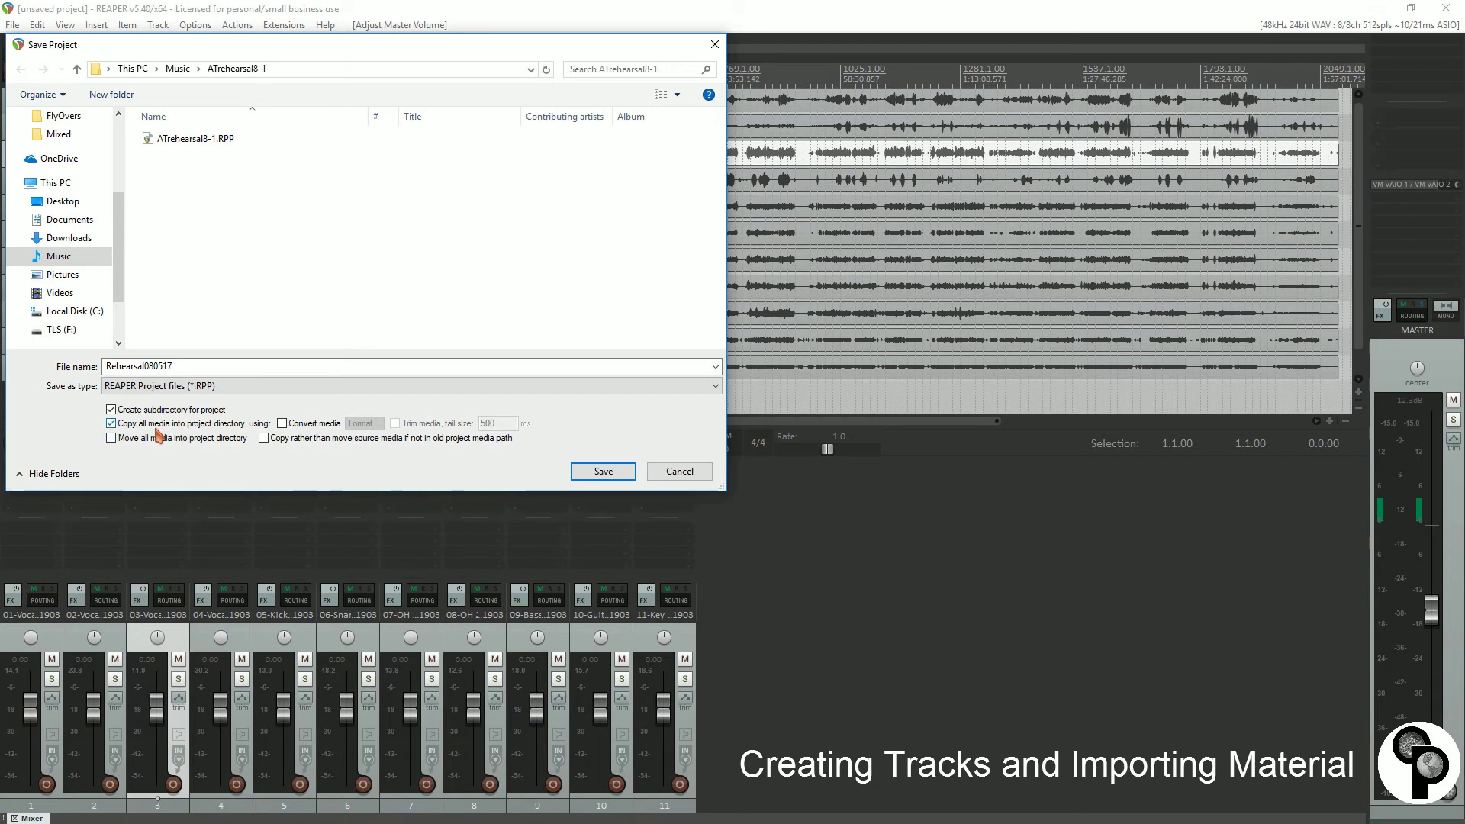
left_click(112, 438)
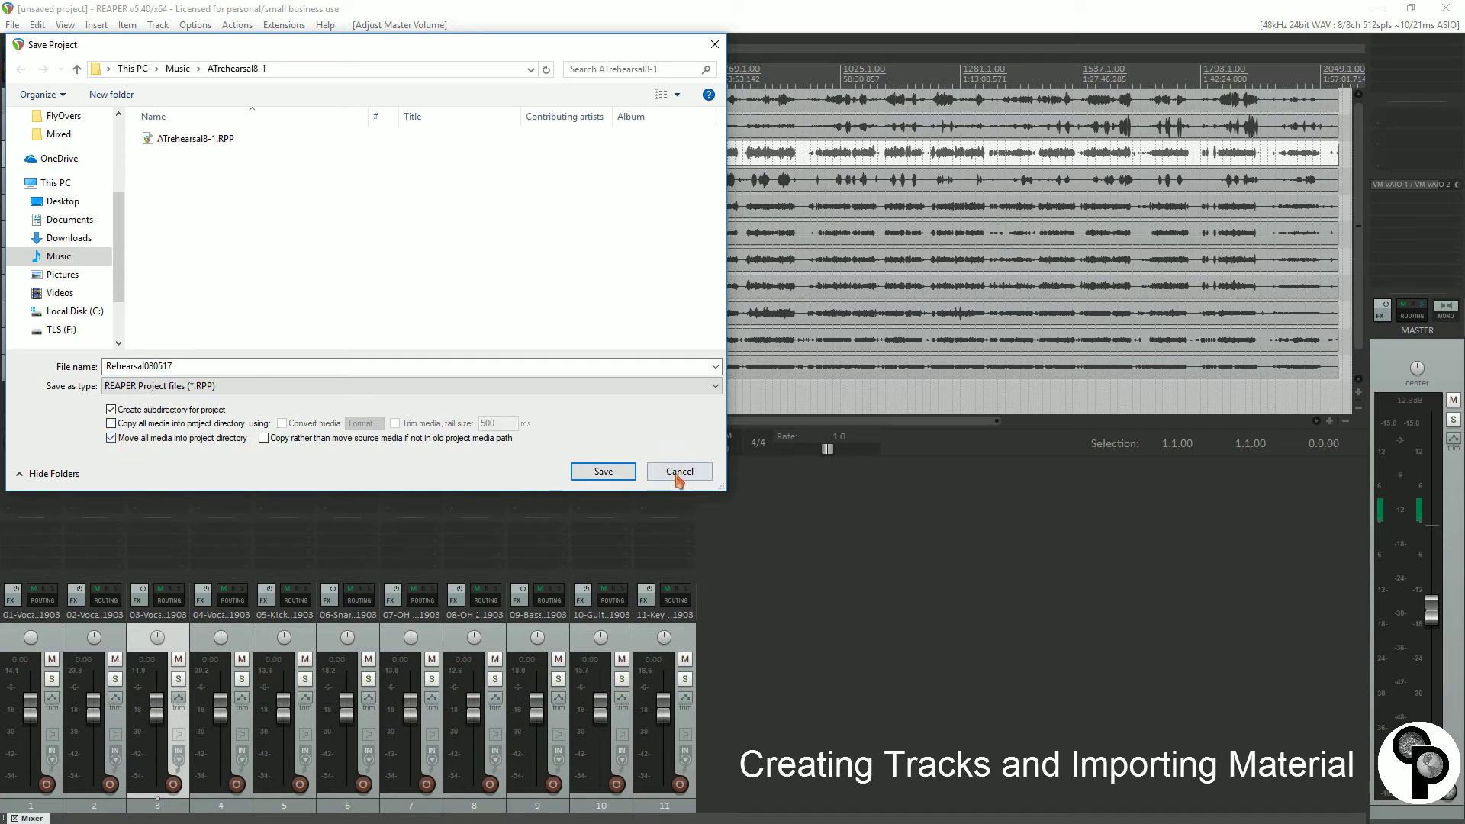
left_click(617, 474)
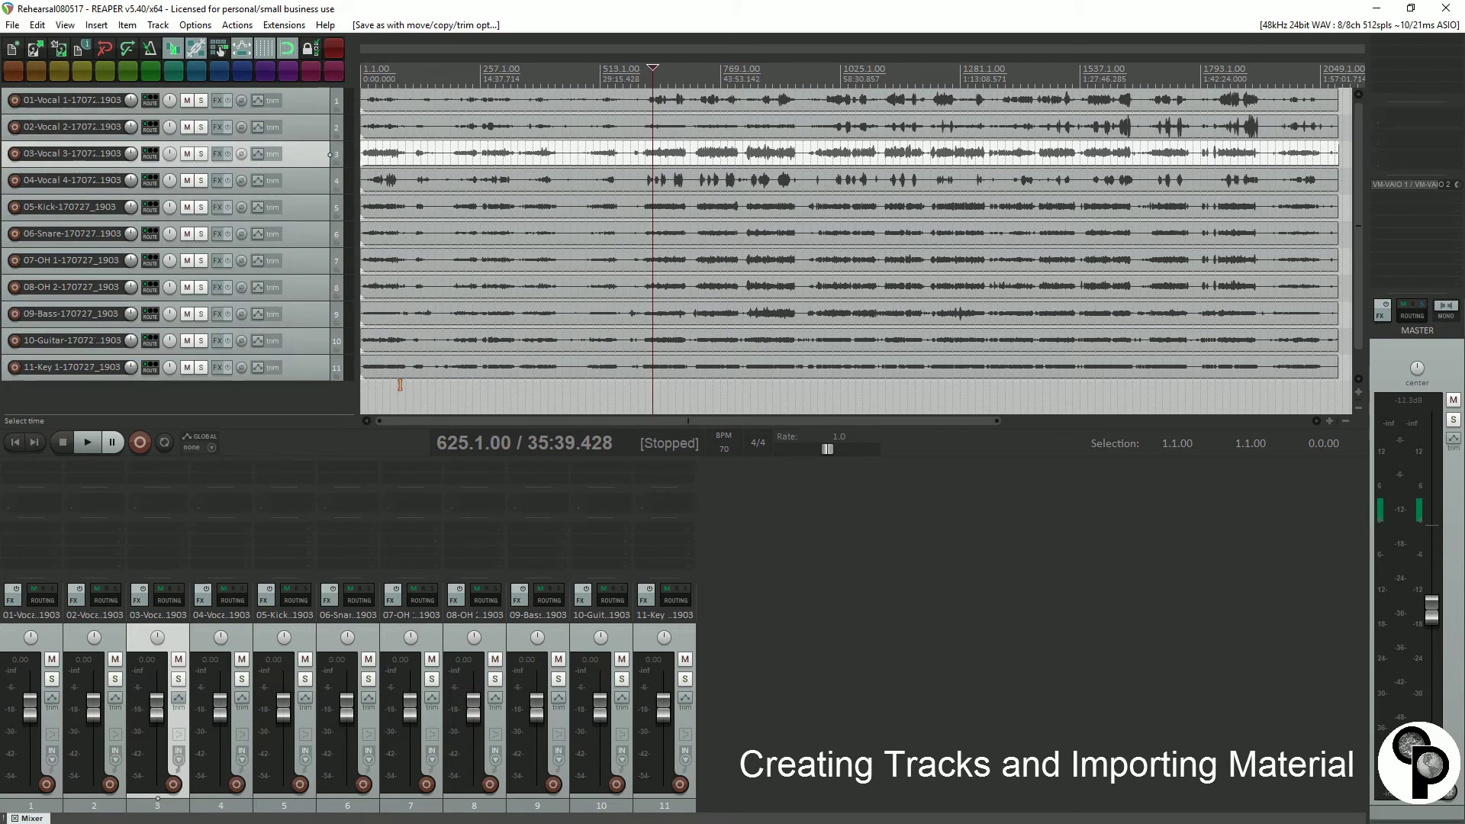
left_click(7, 19)
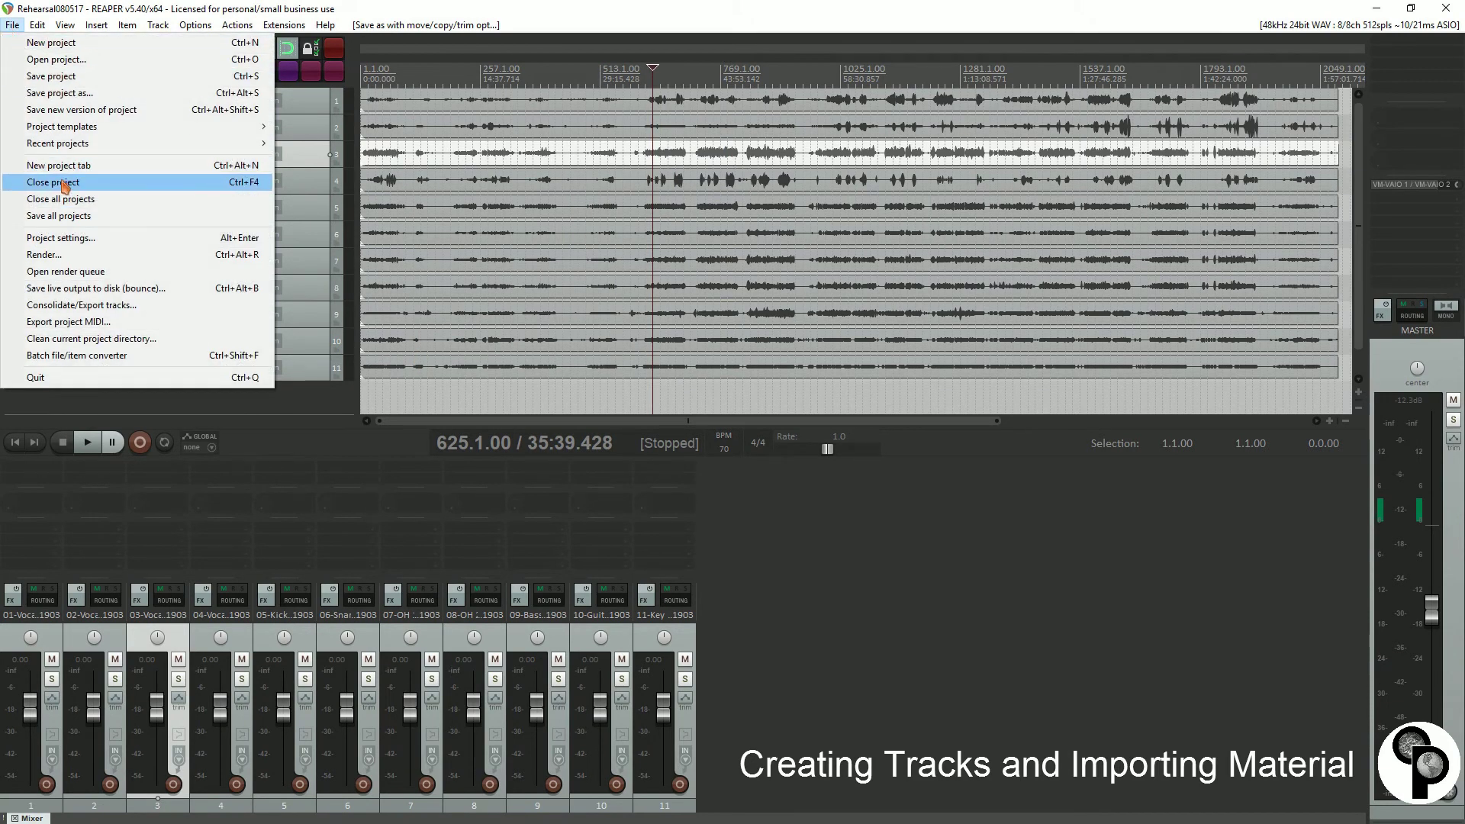
left_click(64, 184)
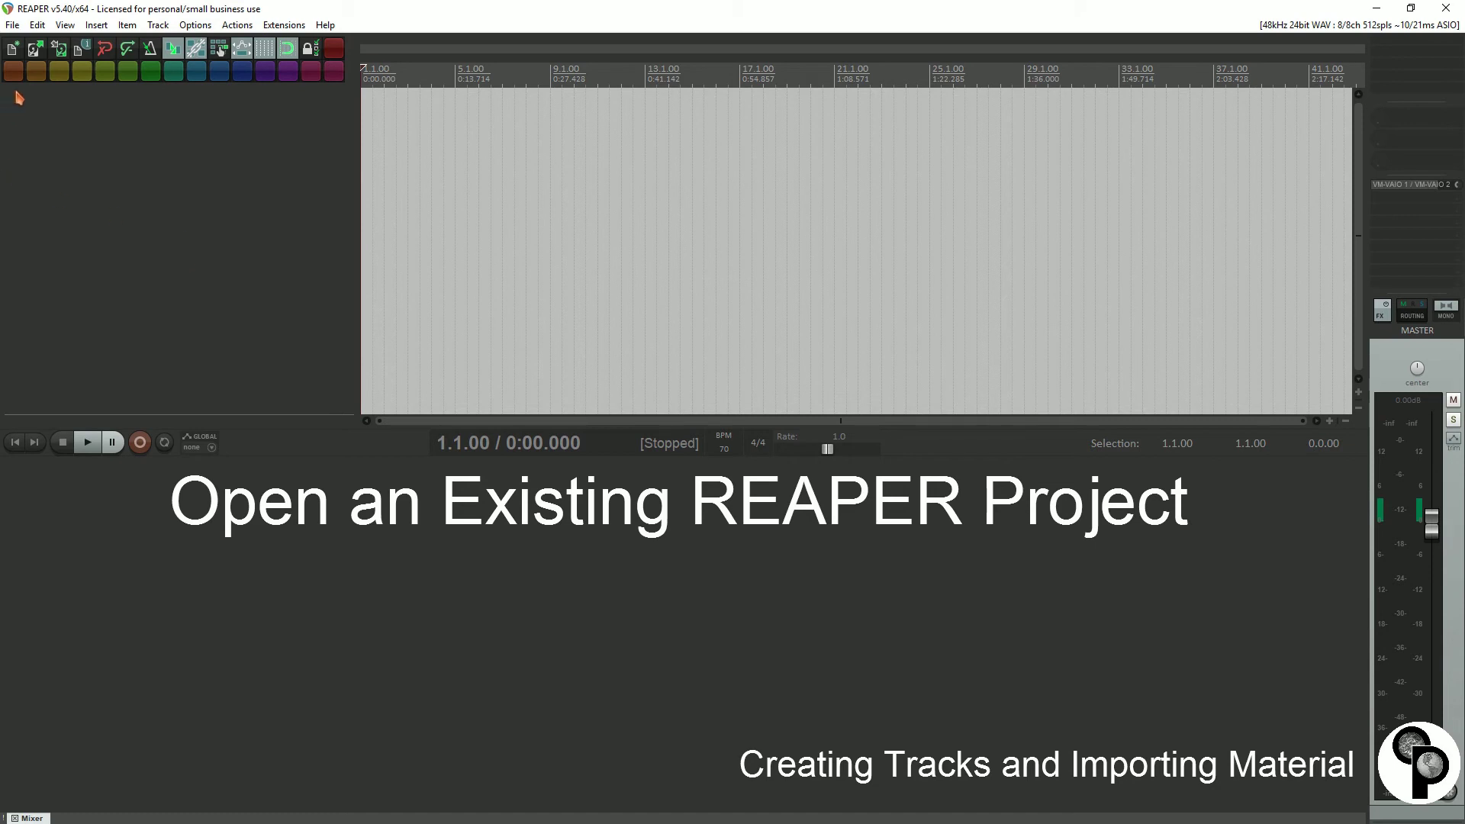
- Open the existing project ATrehearsal8-1.RPP from the ATrehearsal8-1 folder in Music and return the edit cursor to the project start
left_click(36, 50)
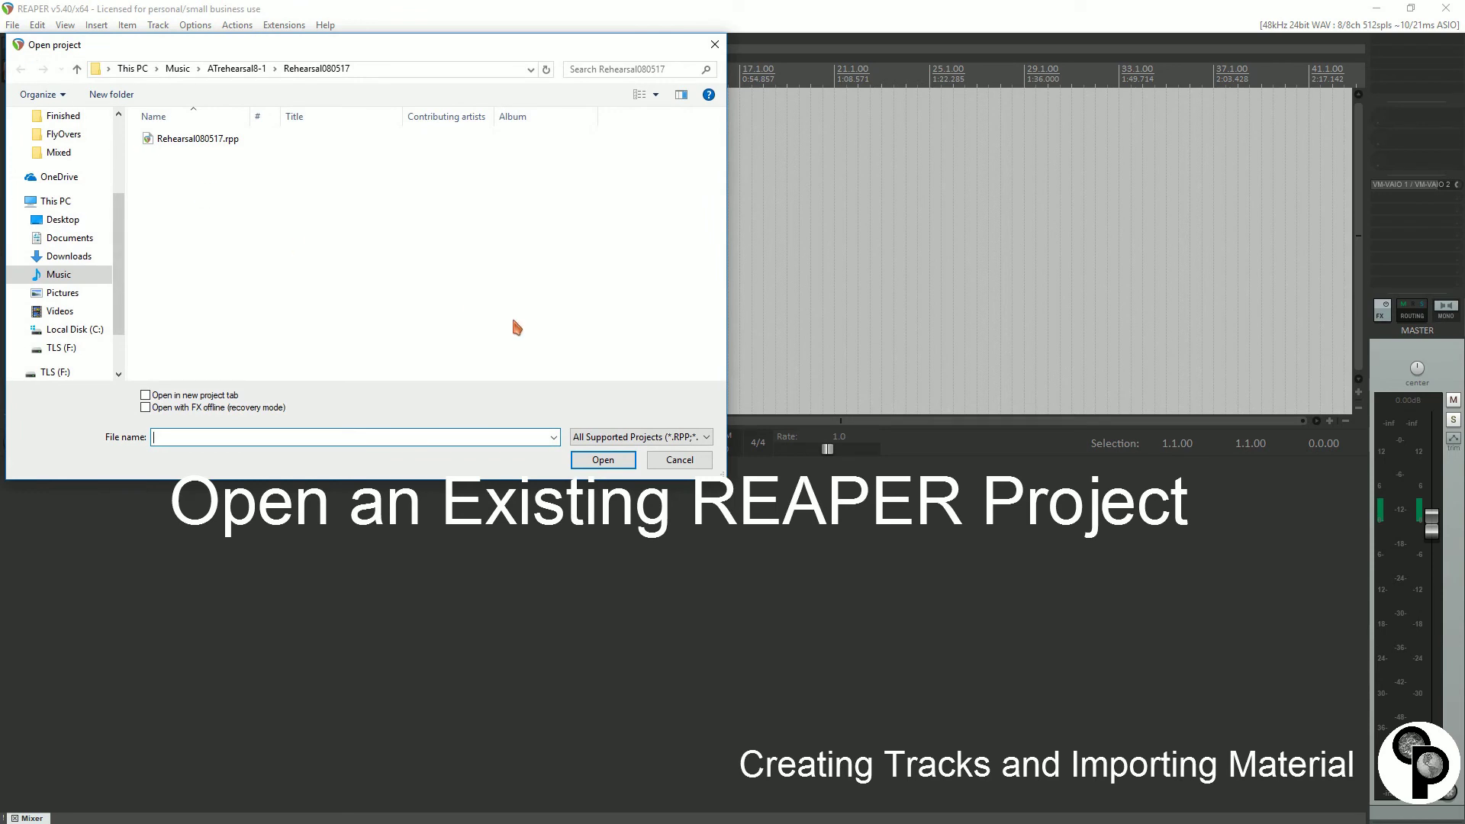
left_click(675, 459)
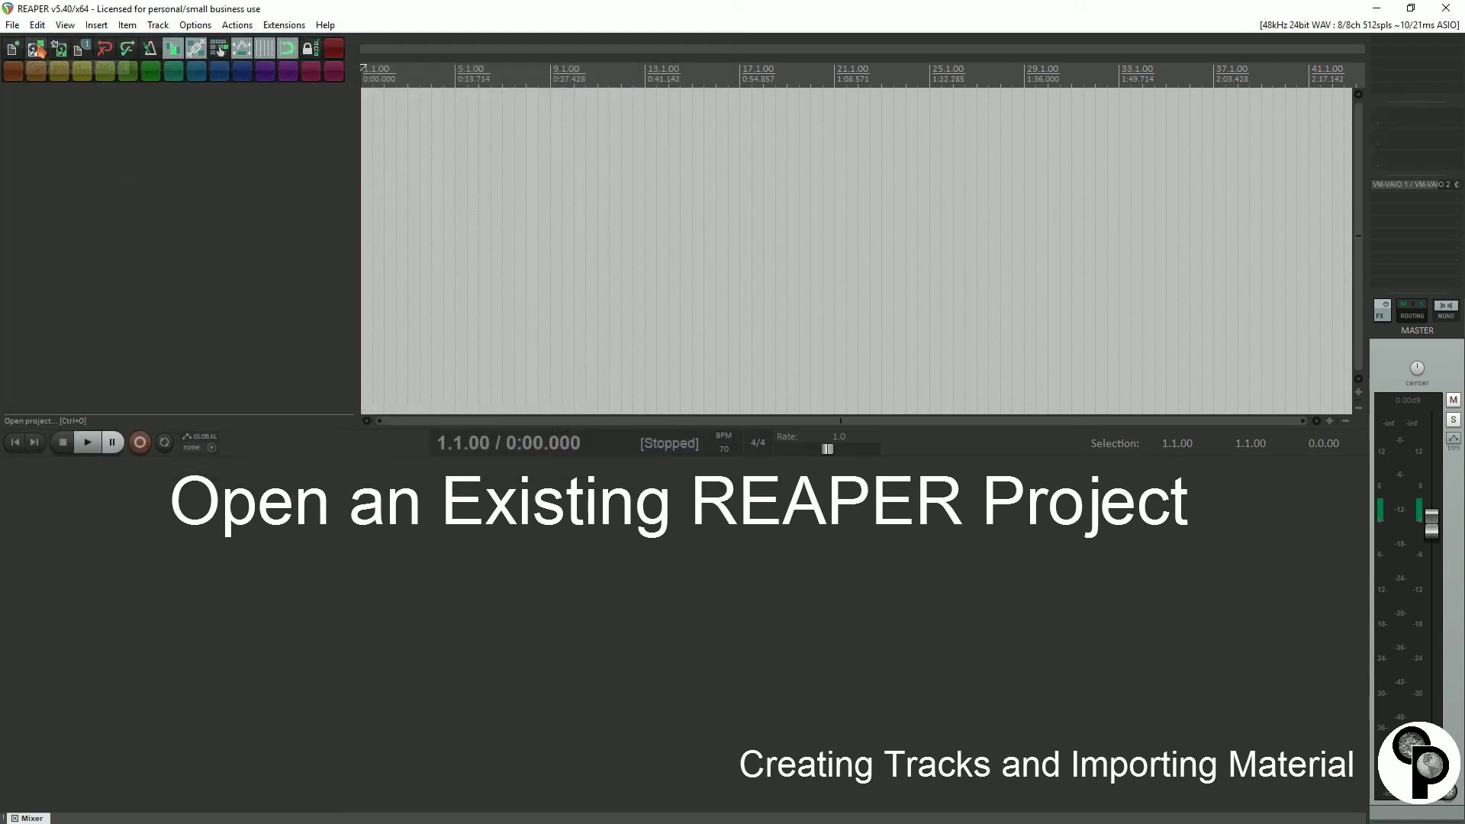
left_click(13, 25)
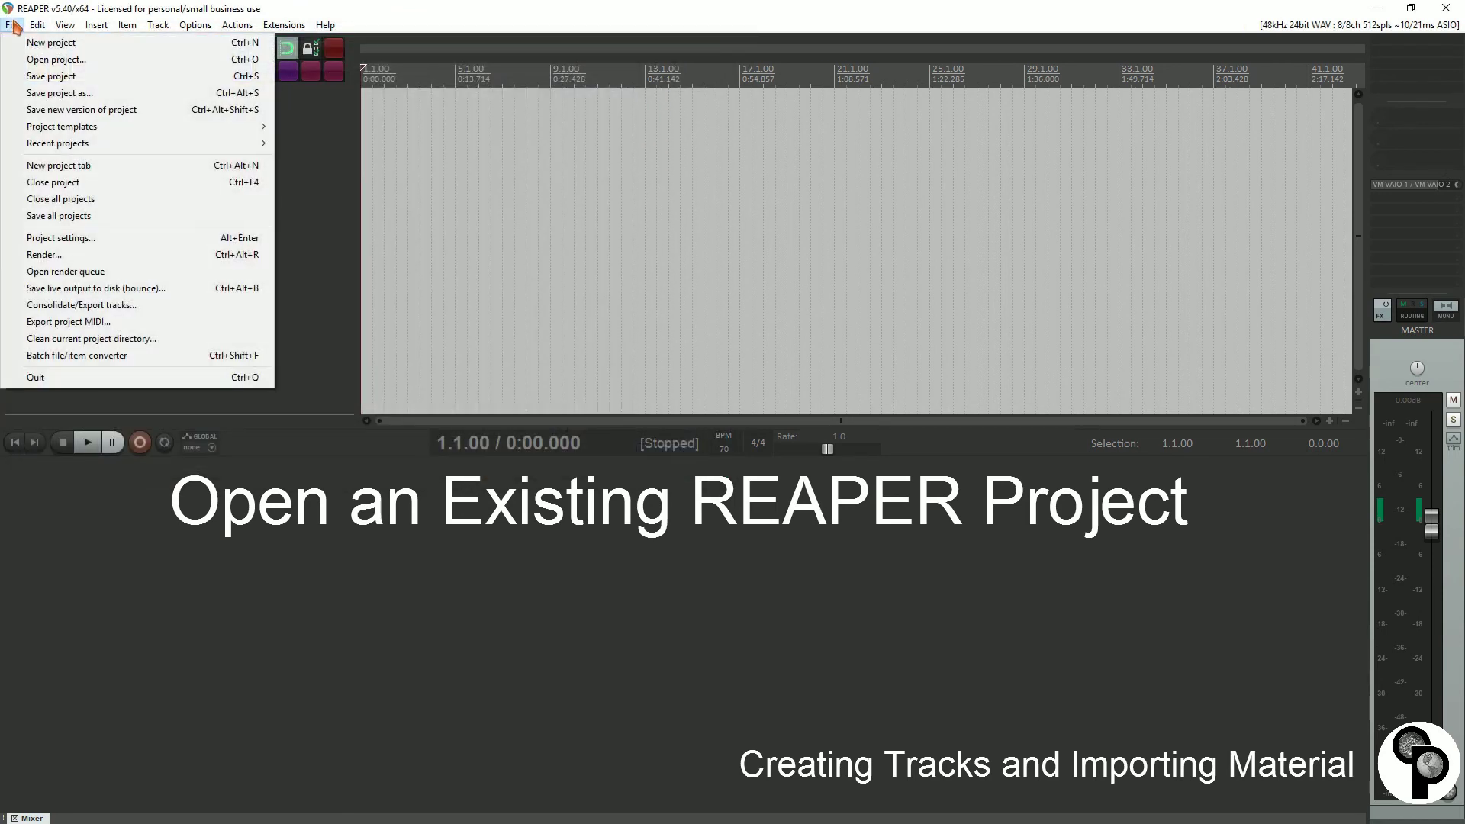
left_click(41, 65)
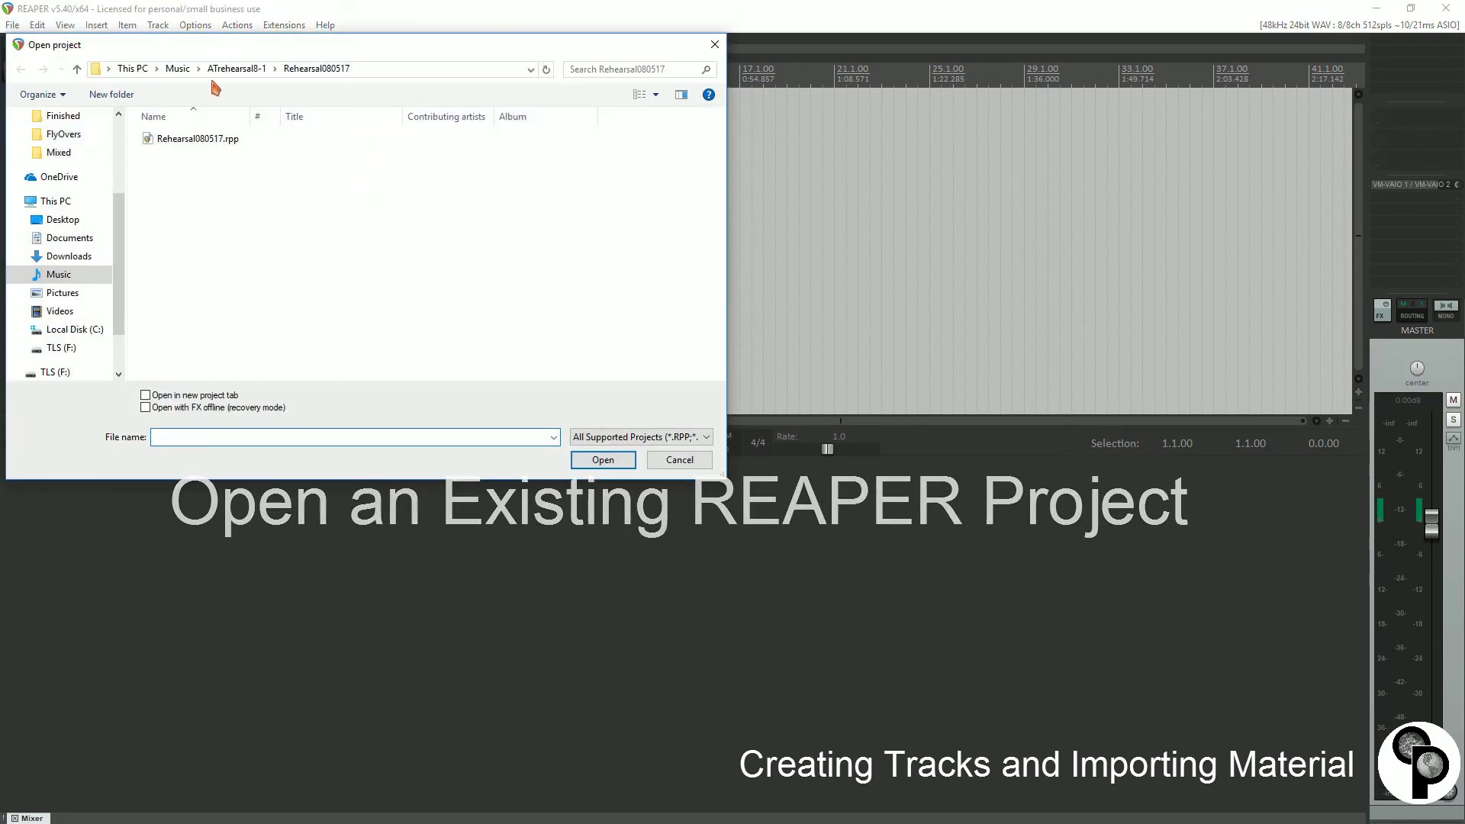
left_click(180, 69)
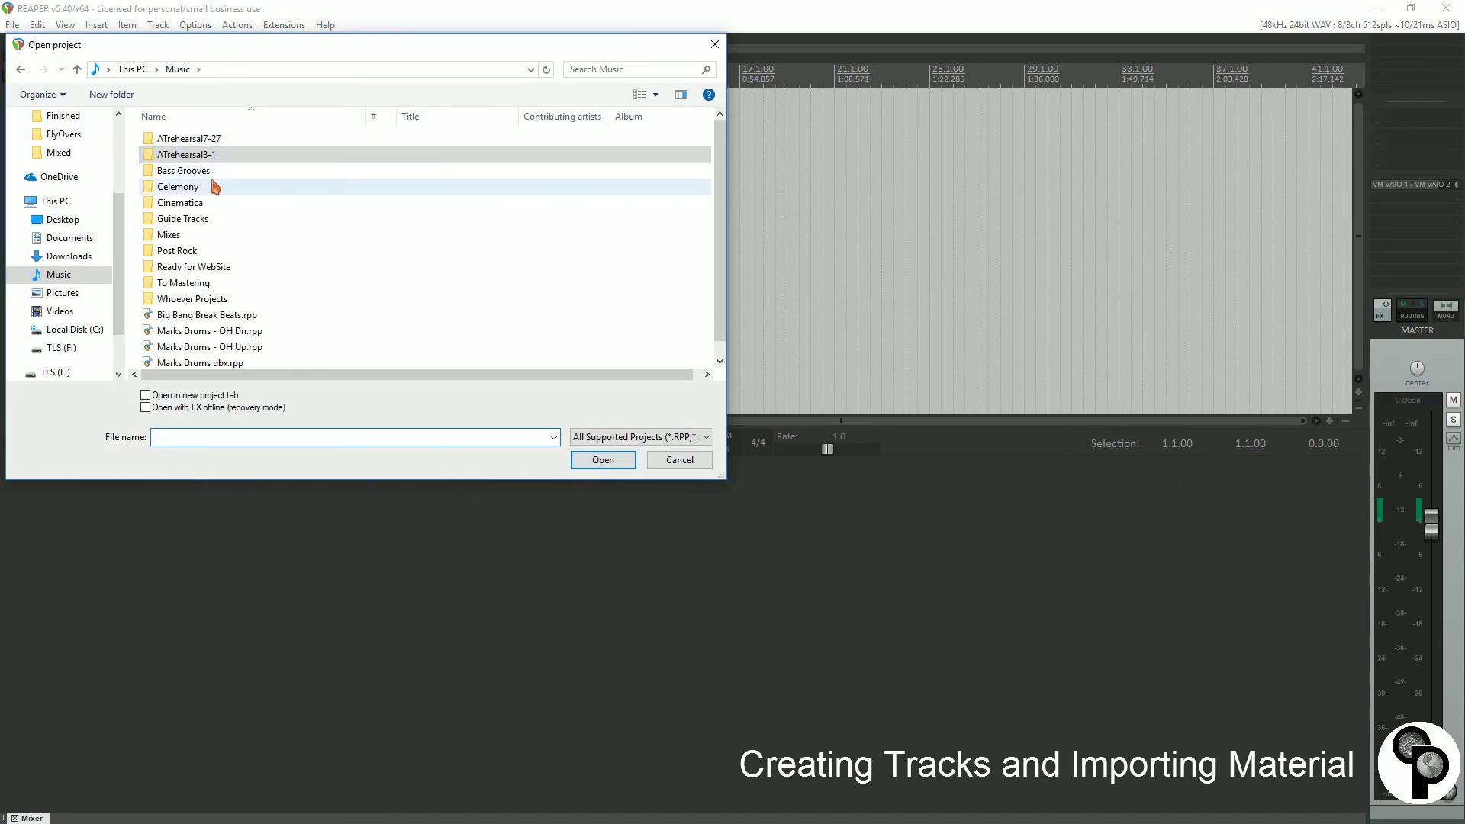
double_click(185, 156)
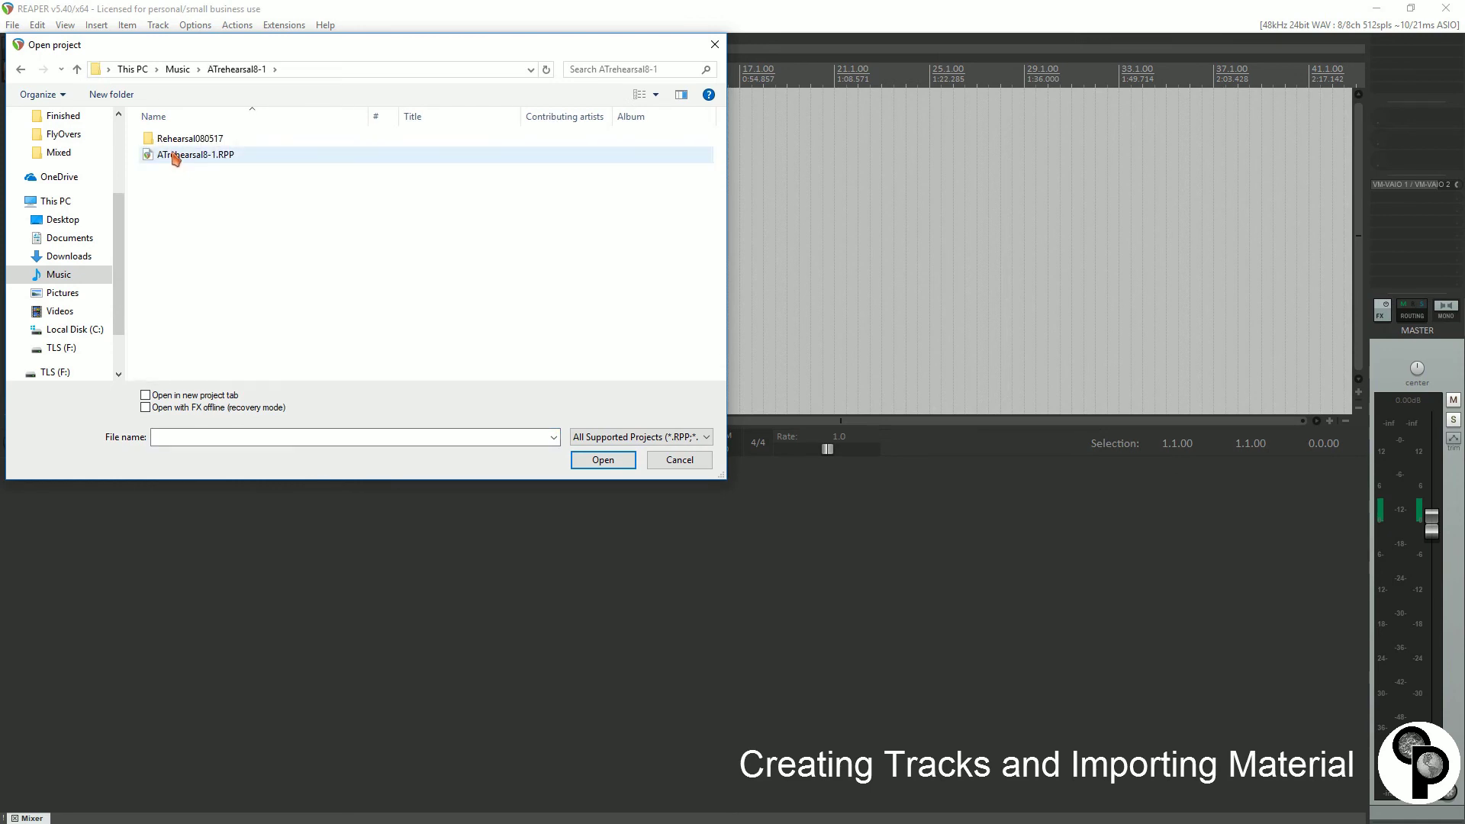
double_click(175, 155)
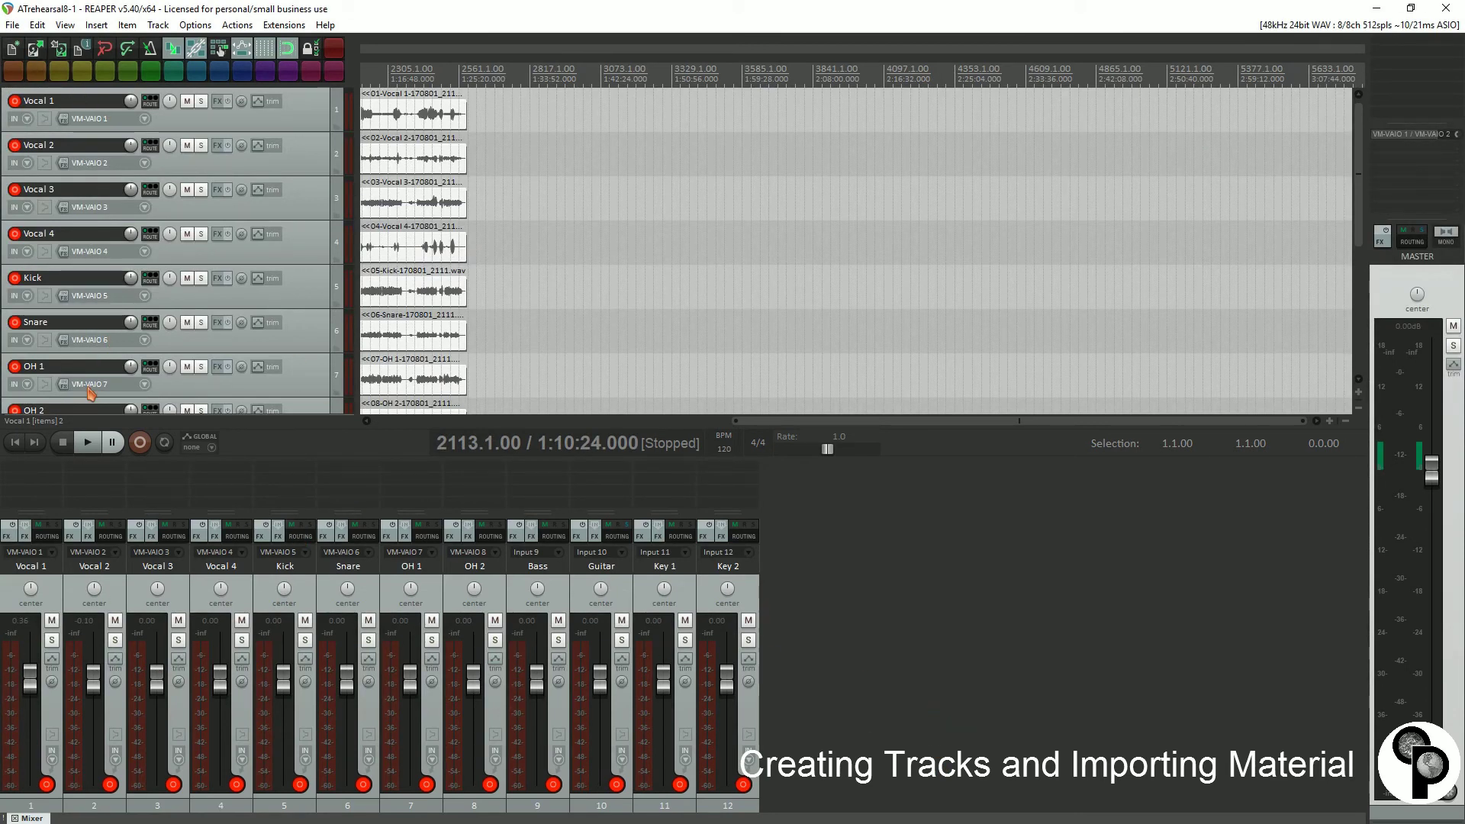
left_click(19, 443)
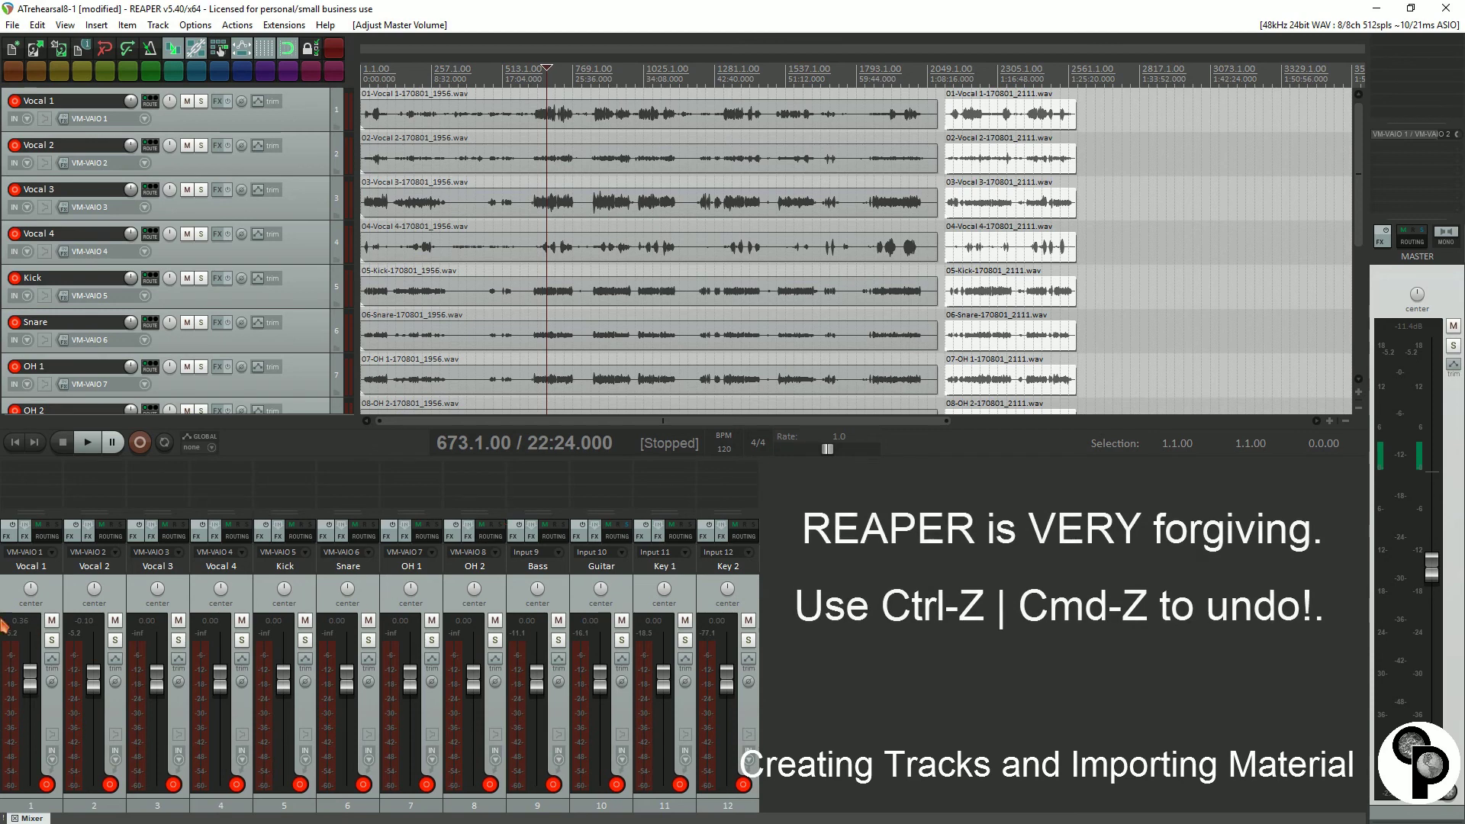
- Disarm recording on all twelve tracks at once, from Vocal 1 through Key 2
left_click(27, 569)
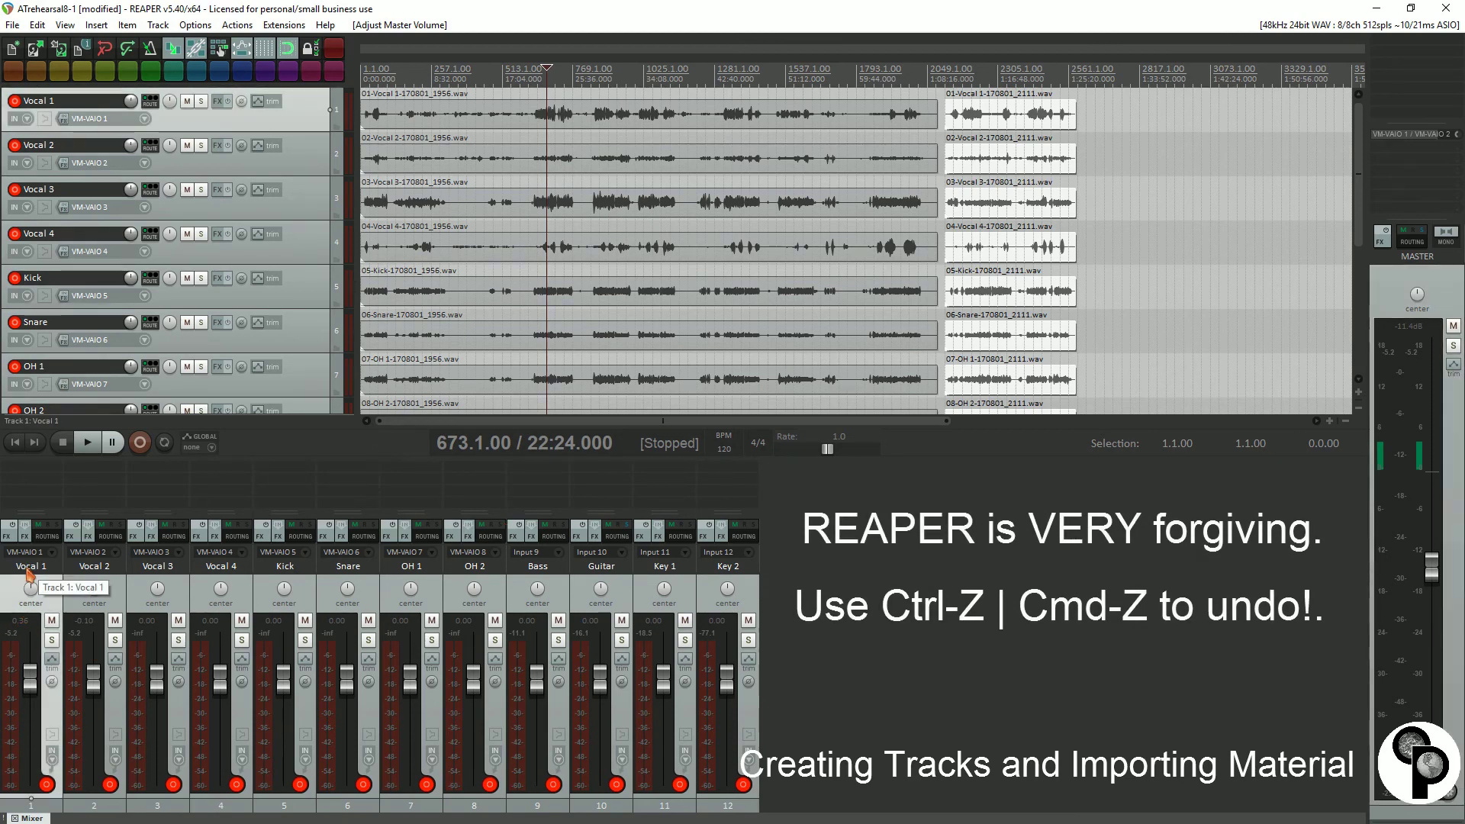
left_click(728, 573, "shift")
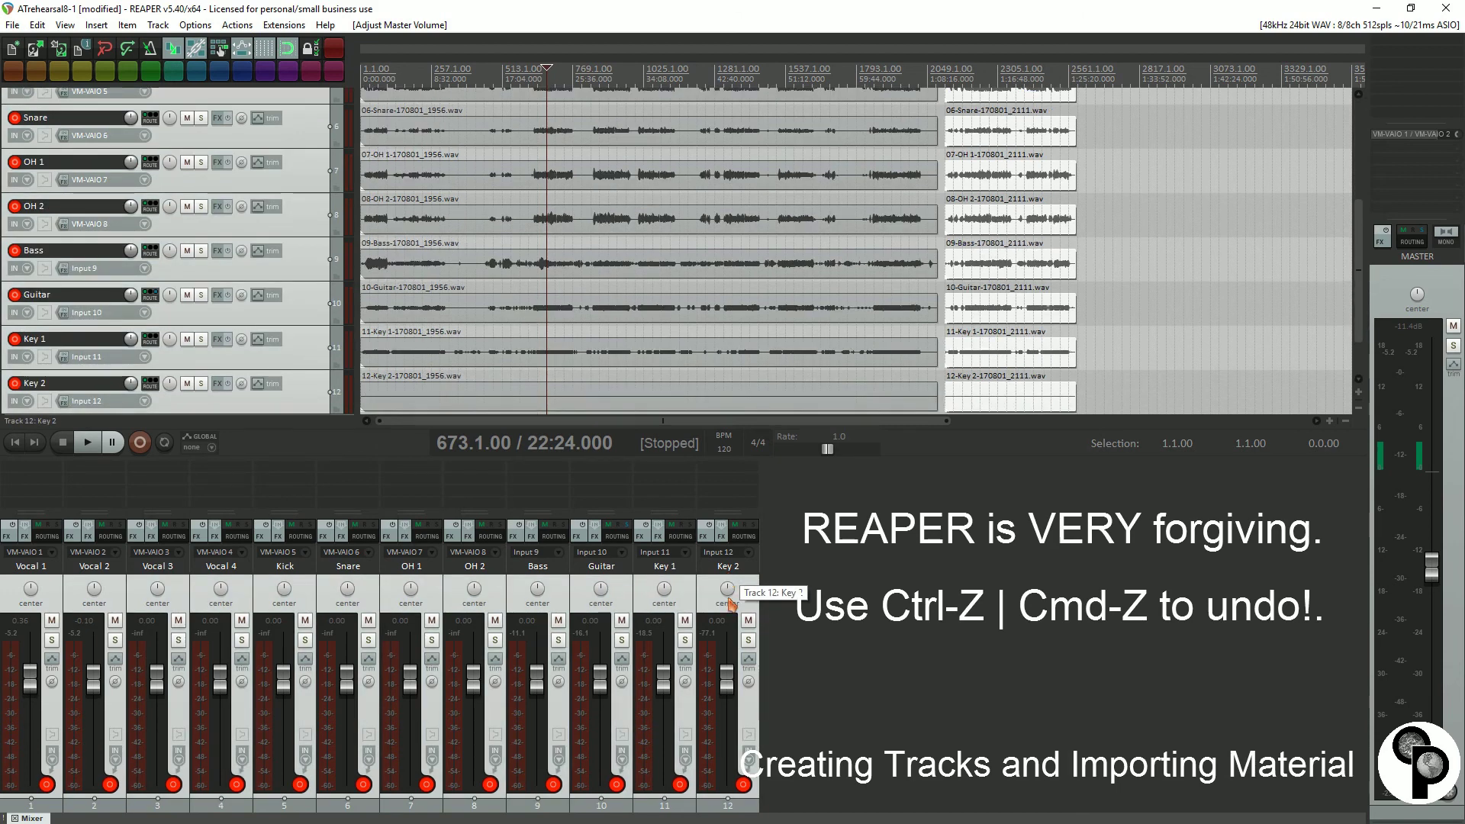
left_click(742, 785)
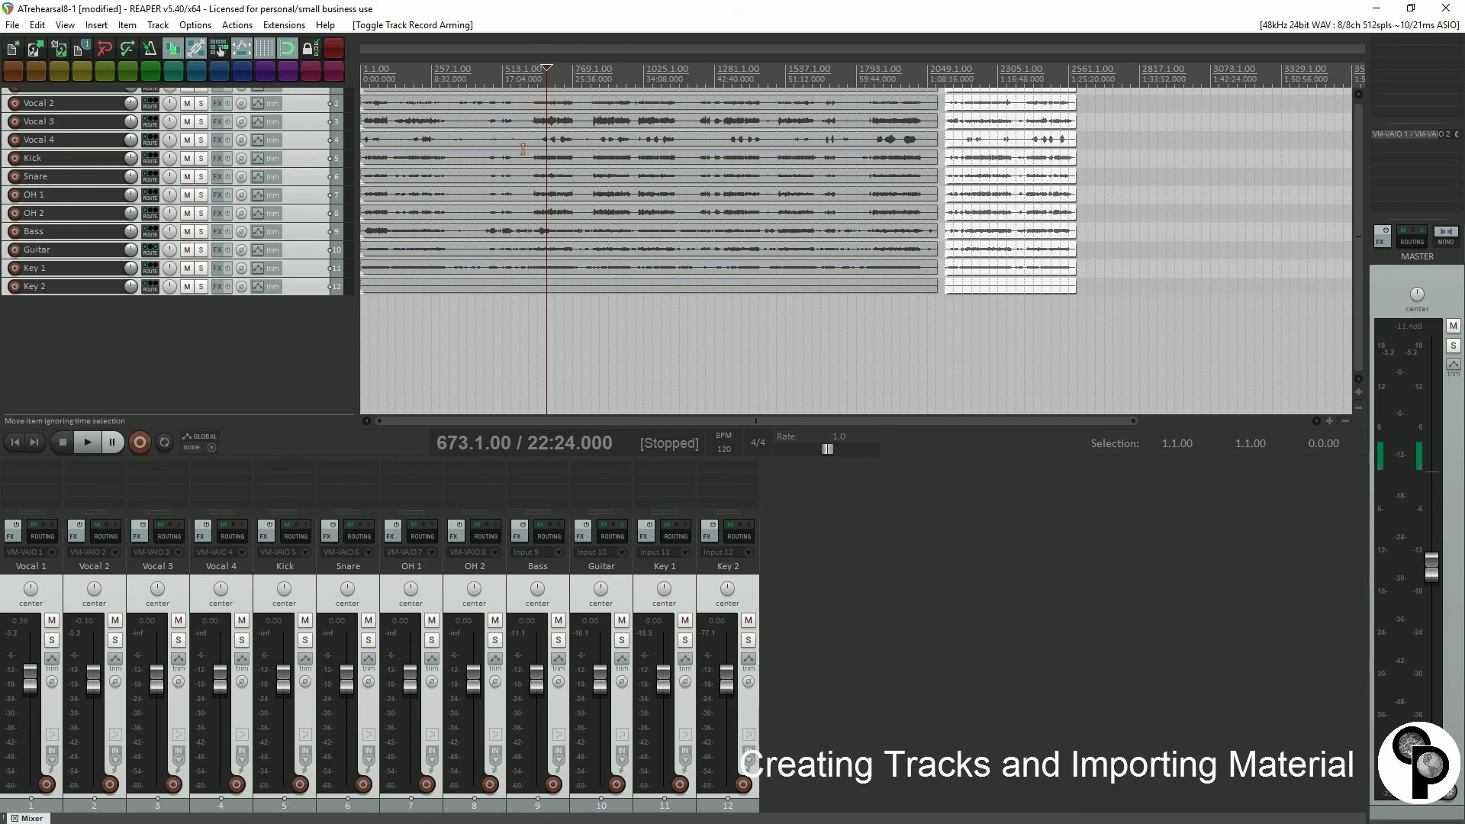
- Play the opened rehearsal project from measure 673 to listen to the recordings, and stop playback
left_click(89, 444)
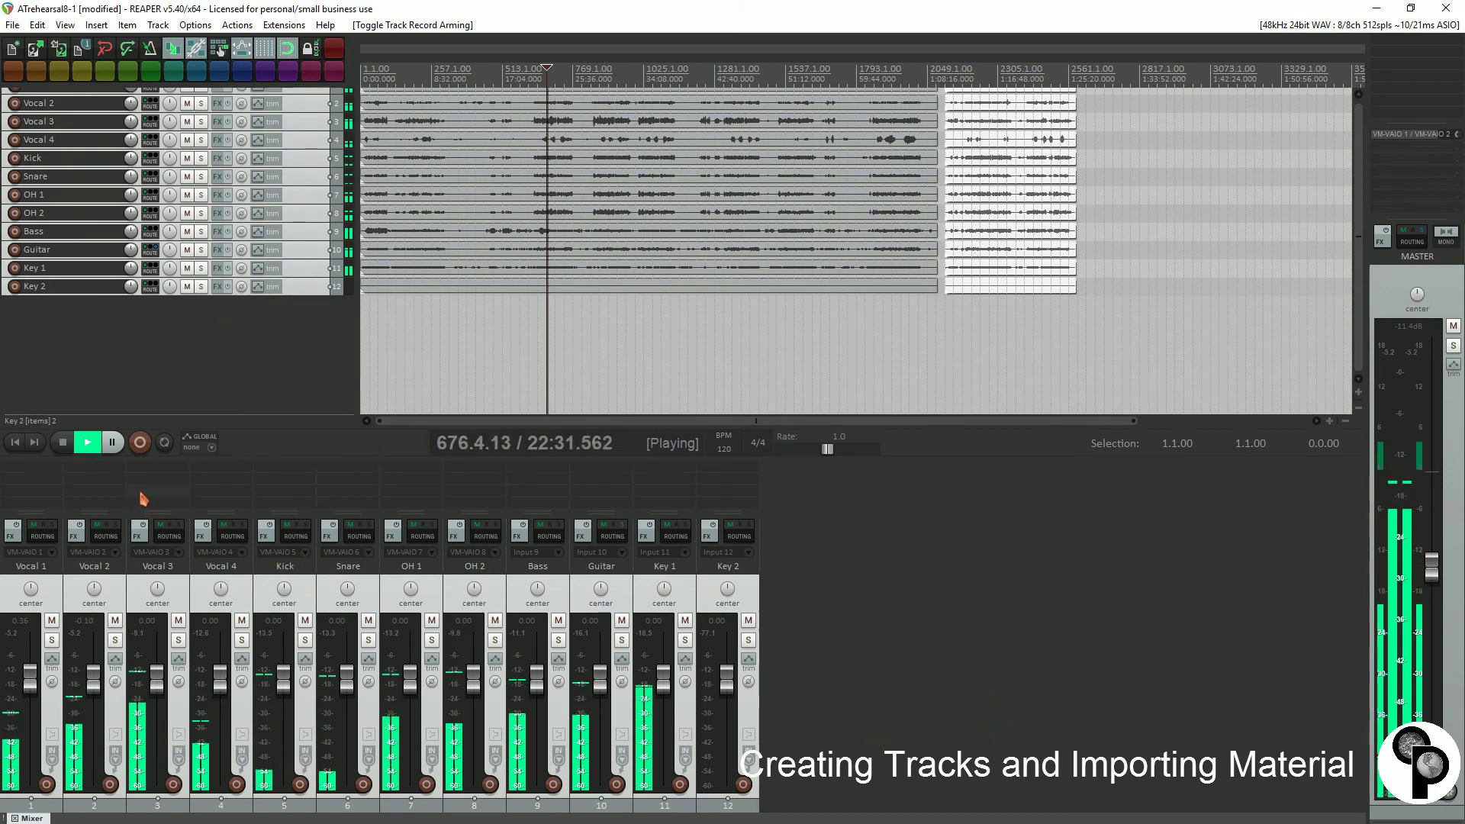
left_click(64, 441)
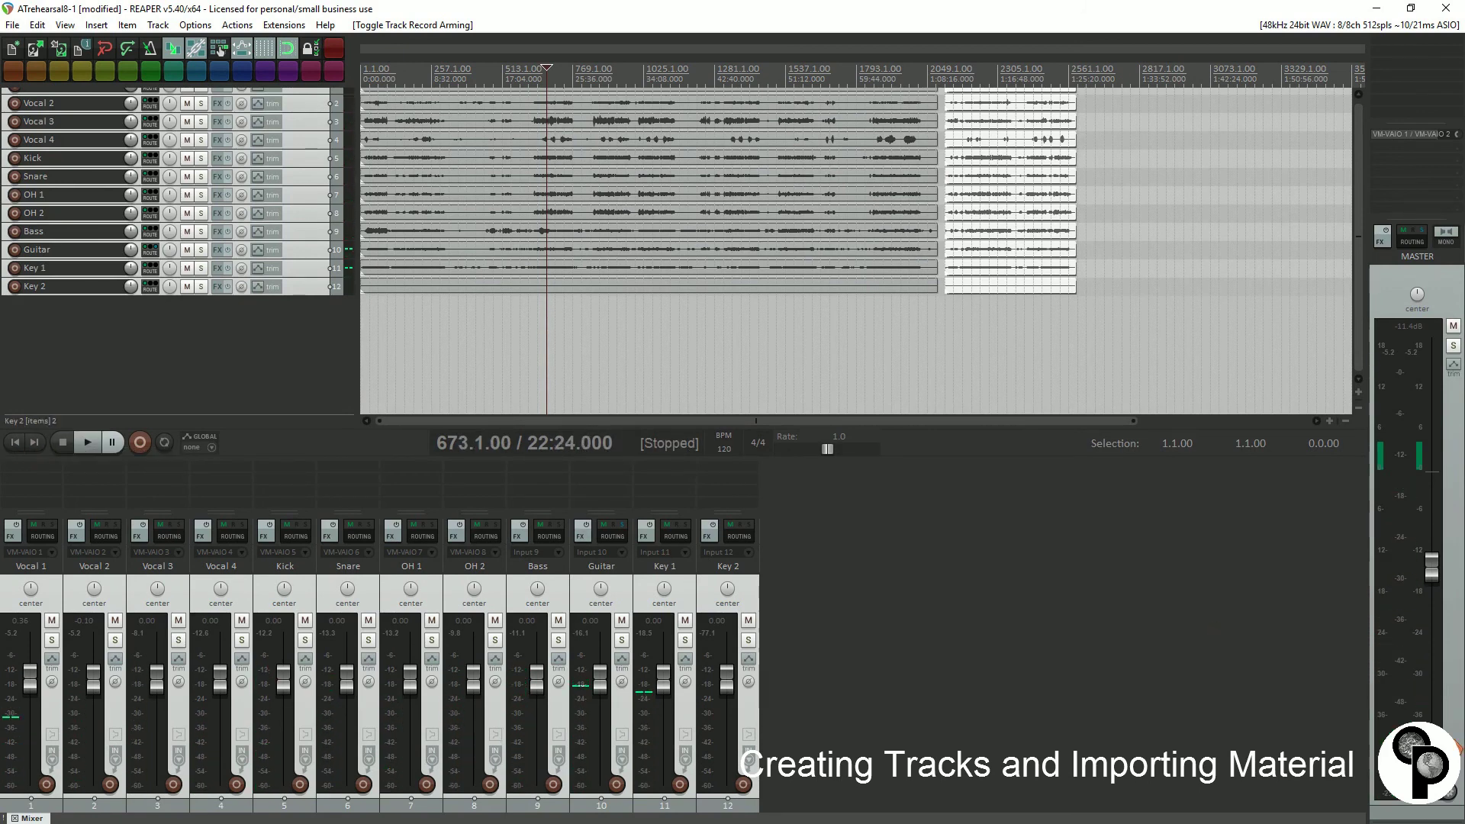